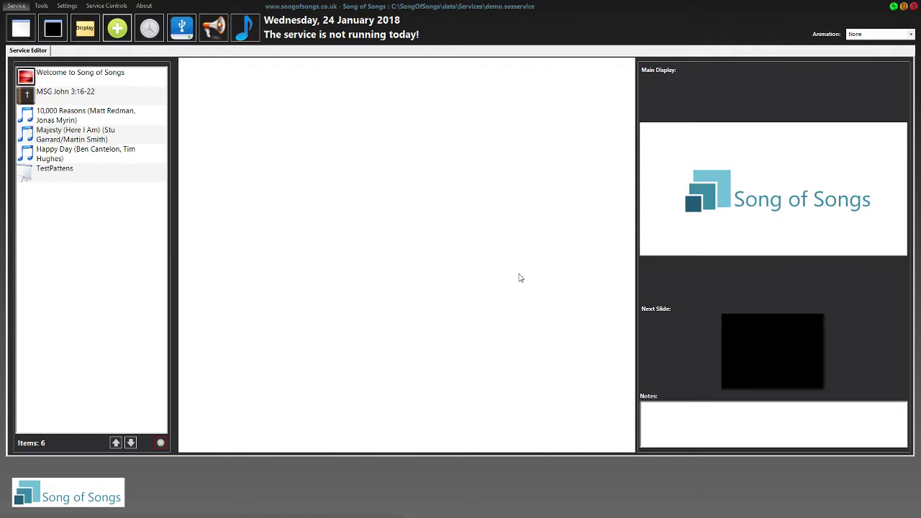
# Step: View the welcome item's slide, and show verse 16 of the MSG John 3:16-22 item on the main display
pyautogui.click(131, 73)
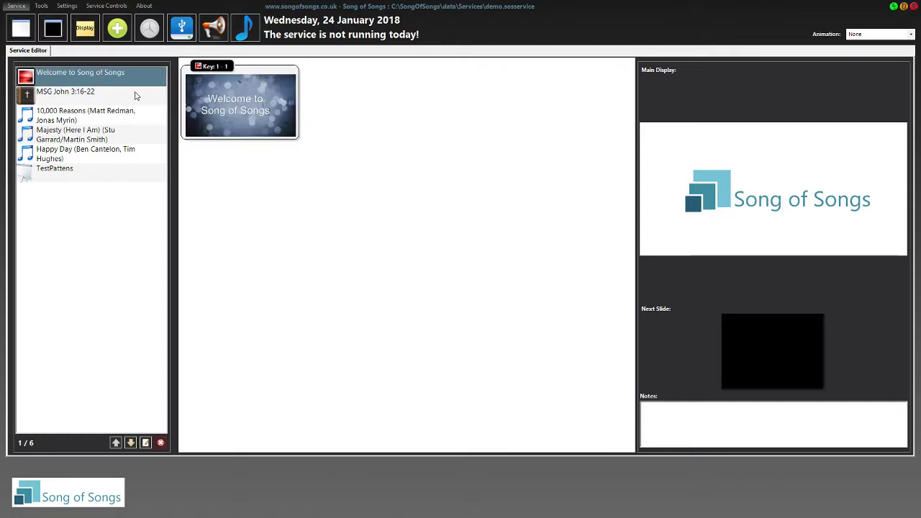
pyautogui.click(135, 95)
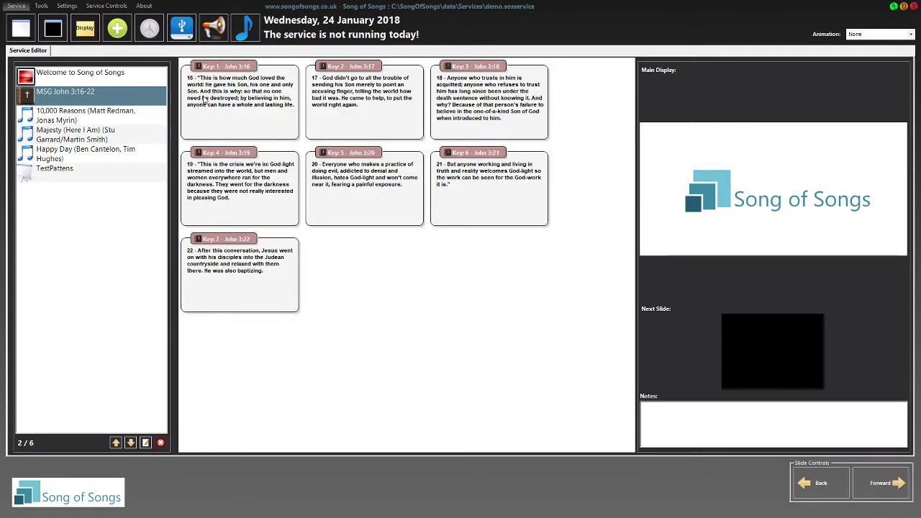
pyautogui.click(216, 100)
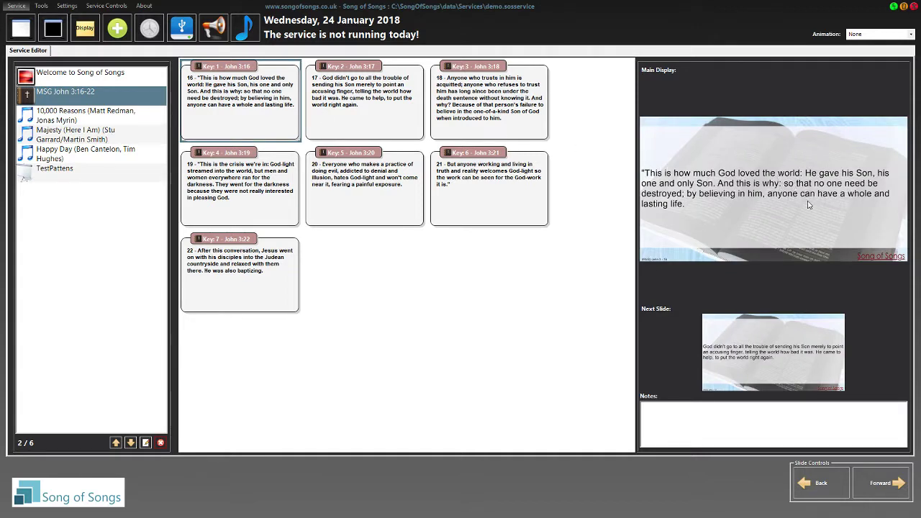
# Step: Show both Verse1 slides and the first Chorus1 slide of 10,000 Reasons on the main display in order
pyautogui.click(66, 113)
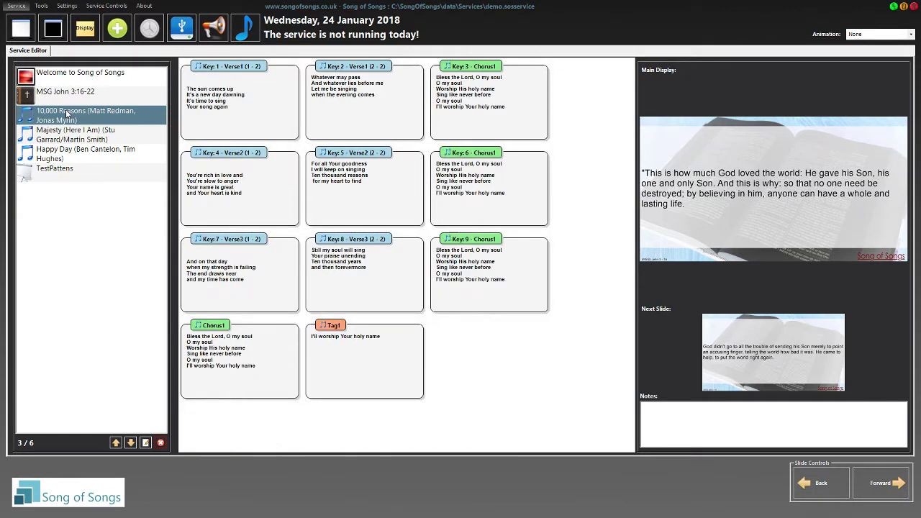
pyautogui.click(261, 106)
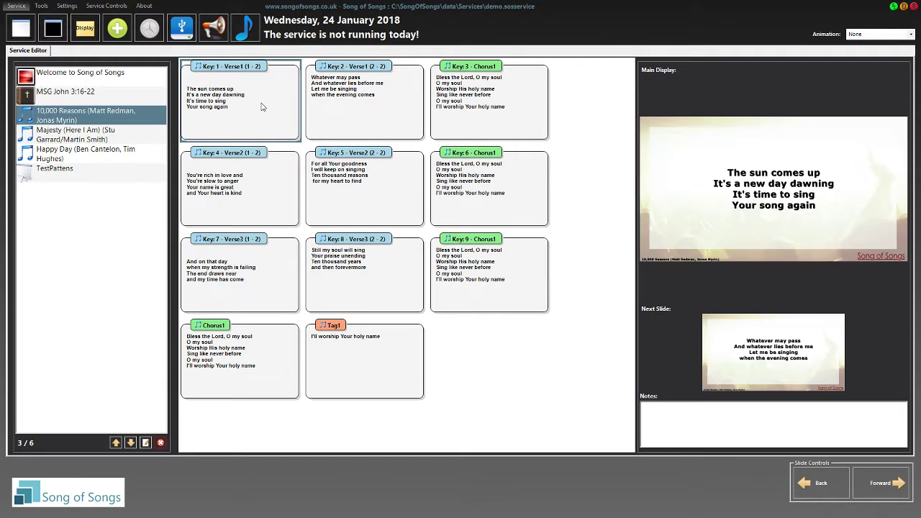
pyautogui.click(365, 98)
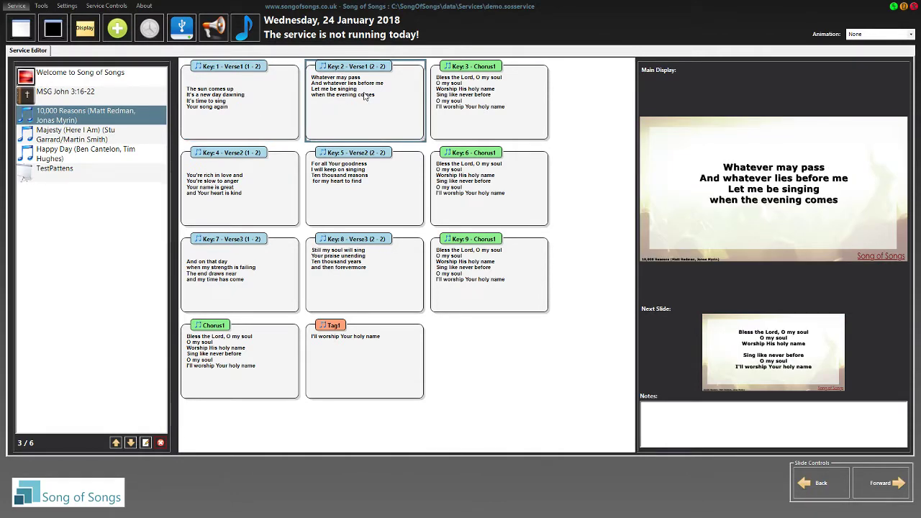
pyautogui.click(467, 98)
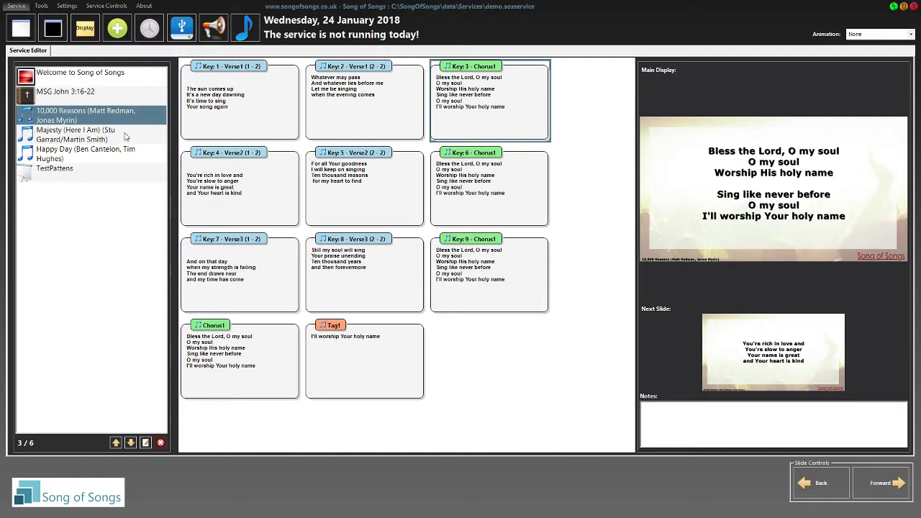
# Step: Show the two Verse1 slides and the first Verse2 slide of Majesty (Here I Am) on the main display
pyautogui.click(124, 136)
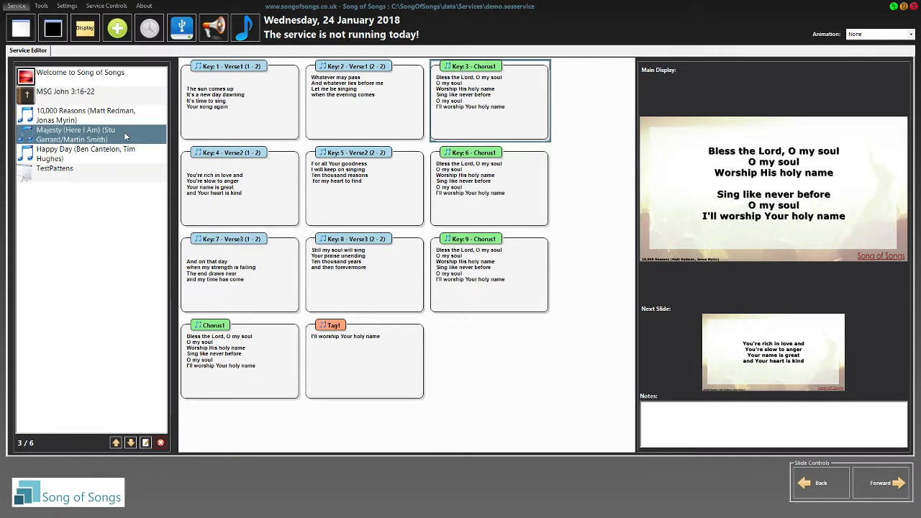
pyautogui.click(246, 102)
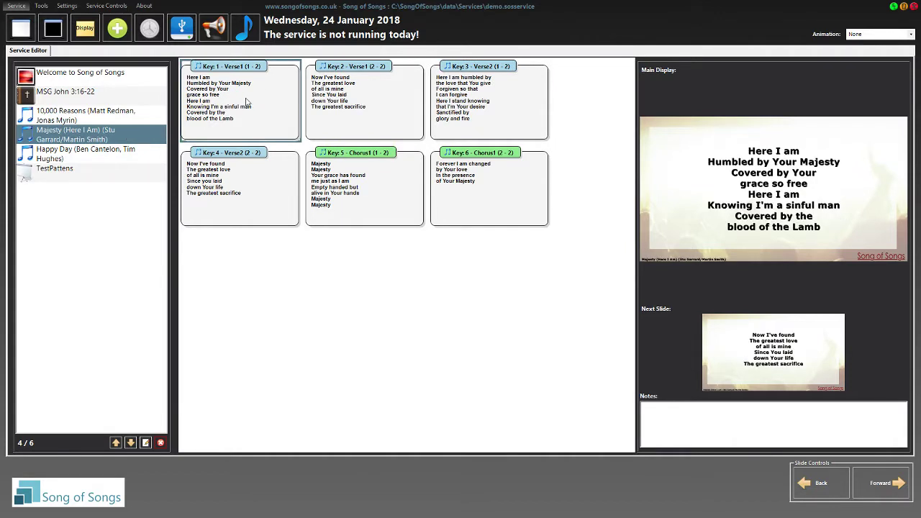
pyautogui.click(380, 110)
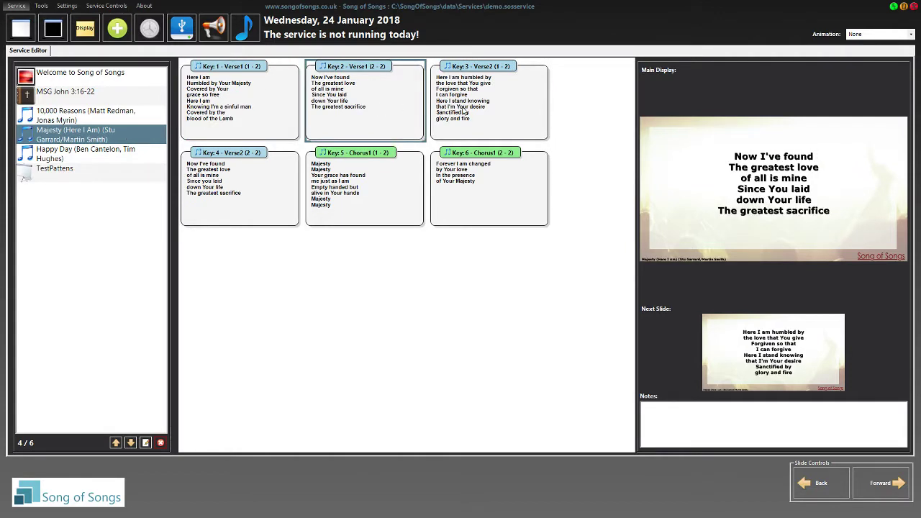
pyautogui.click(487, 108)
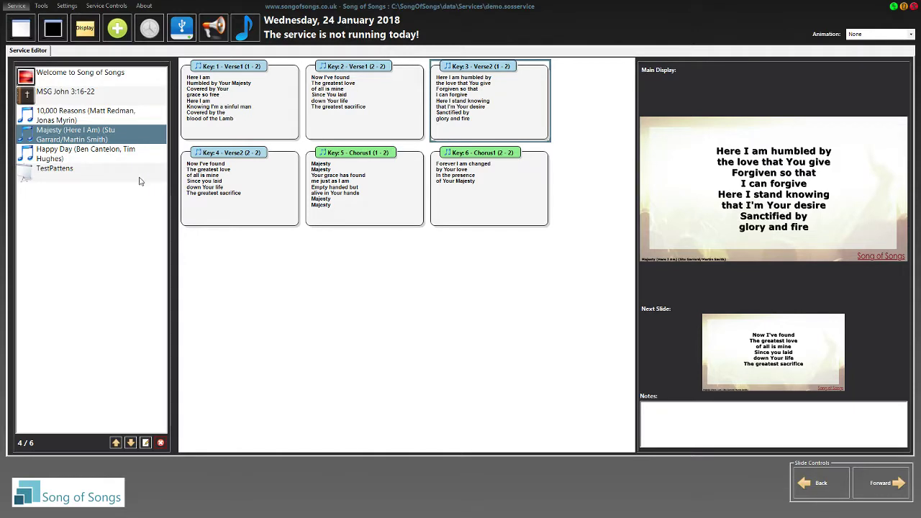
# Step: Search the song library for "thank y" and add Thank You For Saving Me to the service
pyautogui.click(117, 36)
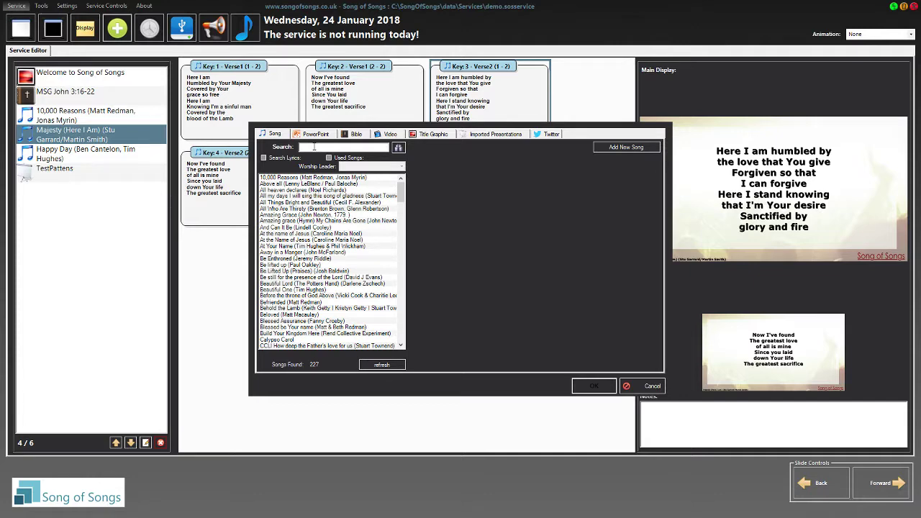
pyautogui.write('thank')
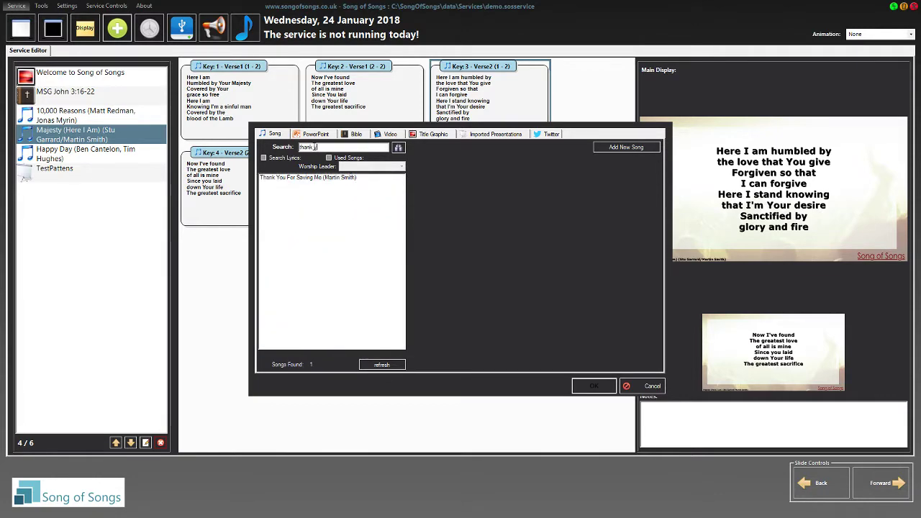
pyautogui.write(' y')
pyautogui.click(322, 178)
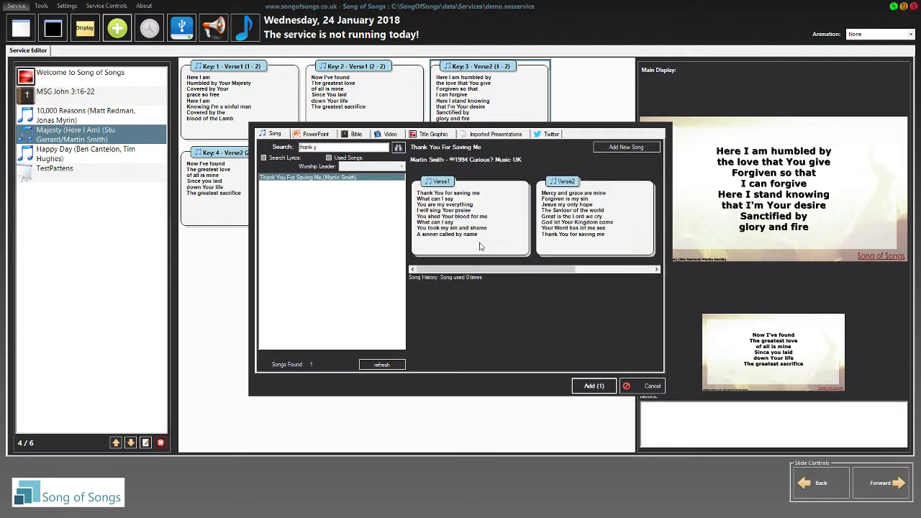
pyautogui.click(611, 390)
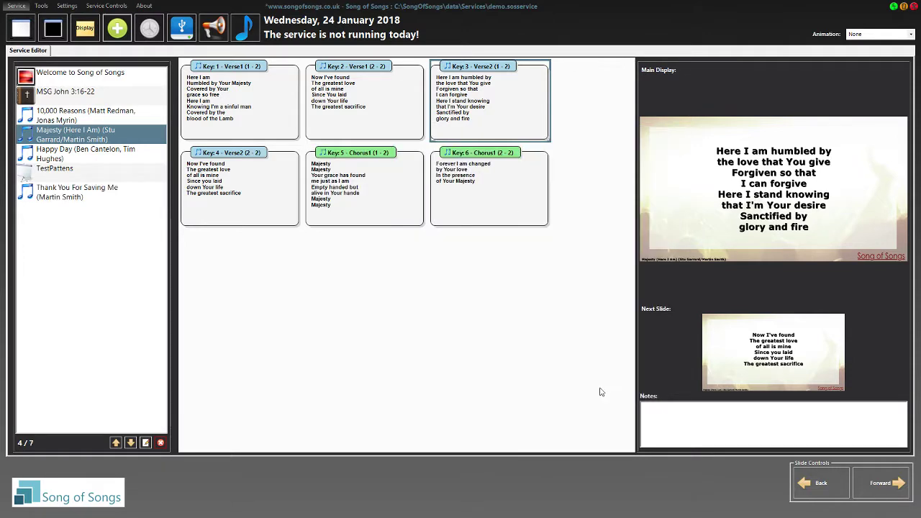
# Step: Show the Verse1, Verse2 and Chorus1 slides of Thank You For Saving Me on the main display
pyautogui.click(134, 192)
pyautogui.click(226, 108)
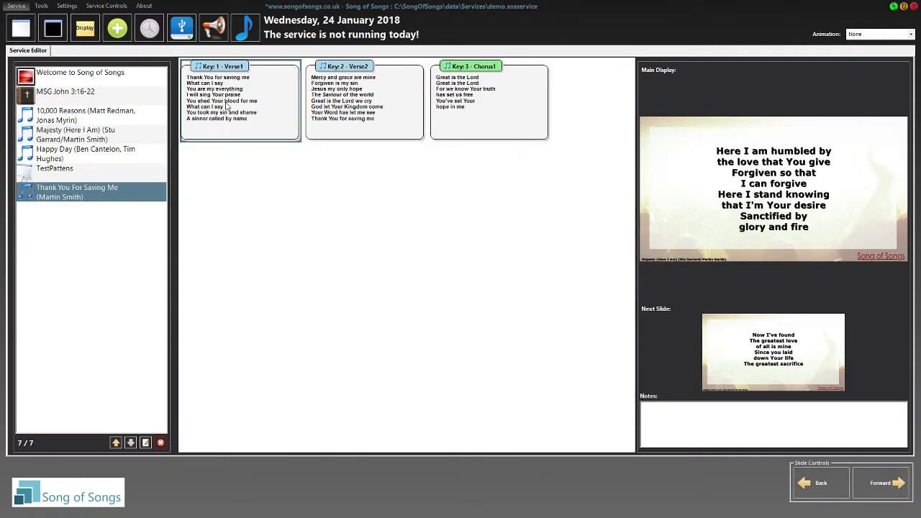
pyautogui.click(339, 113)
pyautogui.click(455, 104)
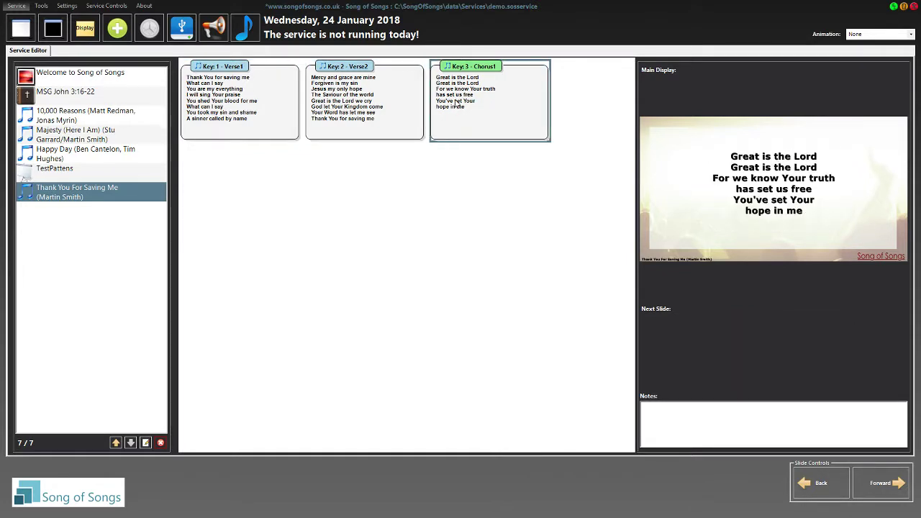
# Step: Set the song order of Thank You For Saving Me to Verse1, Chorus1, Verse2, Chorus1 and save it back to the library
pyautogui.rightClick(126, 191)
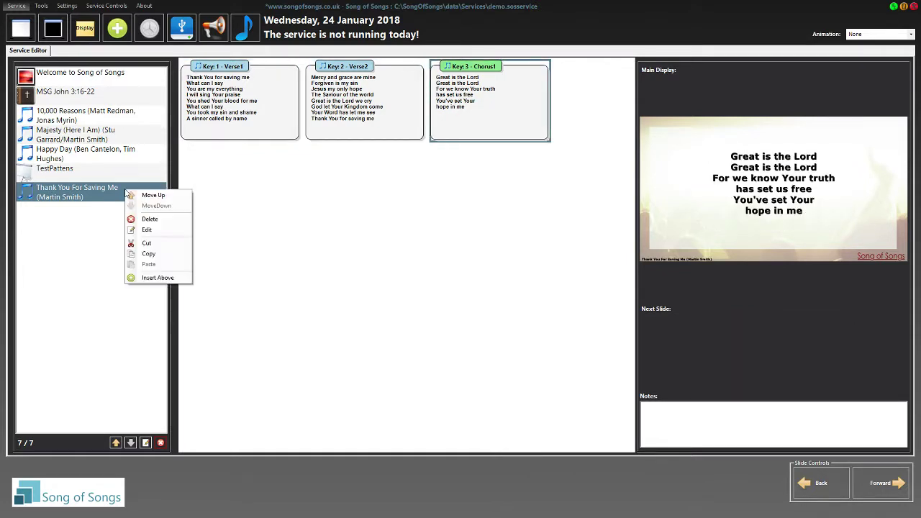
pyautogui.click(152, 231)
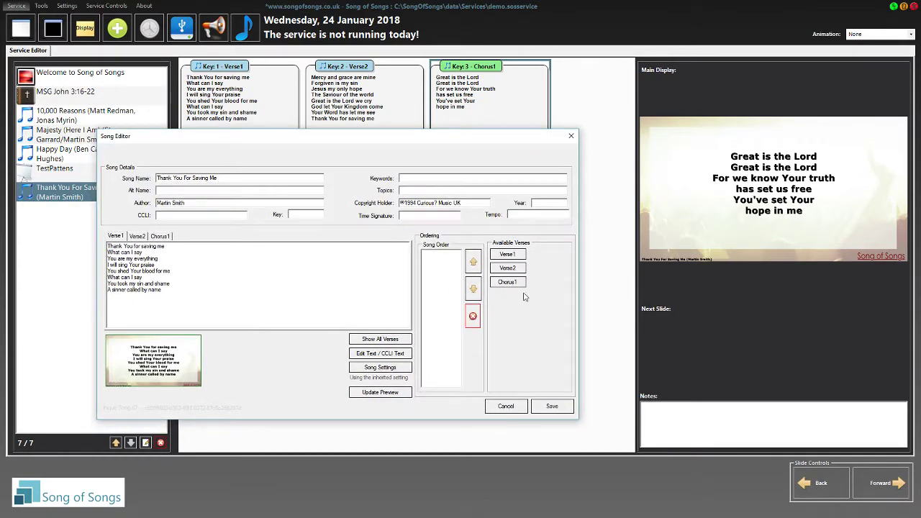
pyautogui.click(509, 255)
pyautogui.click(505, 283)
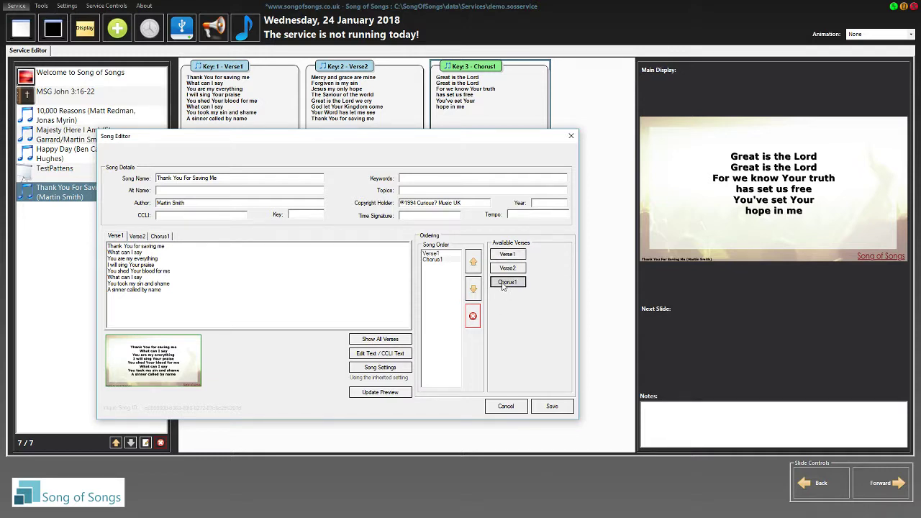
pyautogui.click(507, 268)
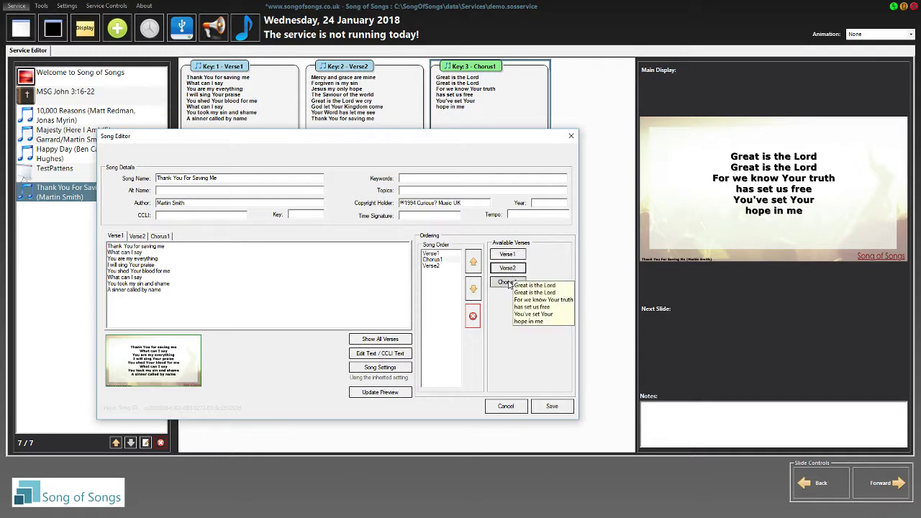
pyautogui.click(511, 283)
pyautogui.click(552, 406)
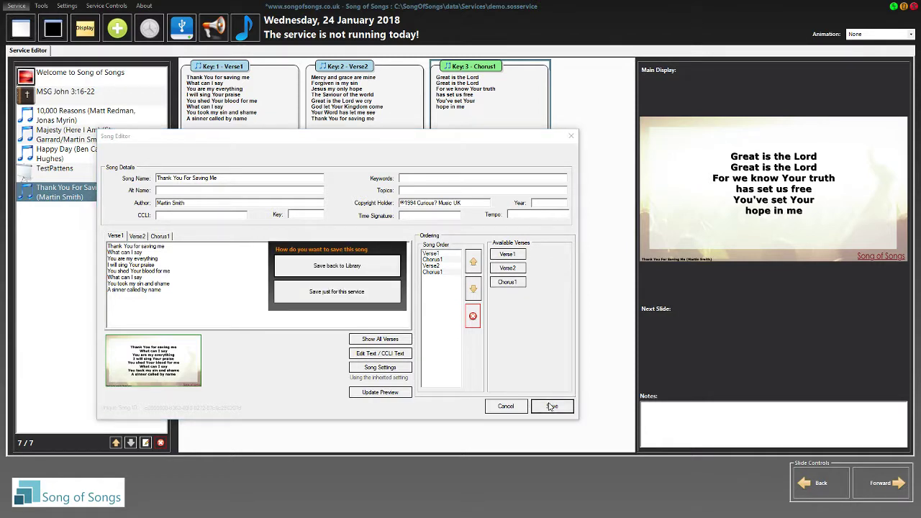
pyautogui.click(365, 268)
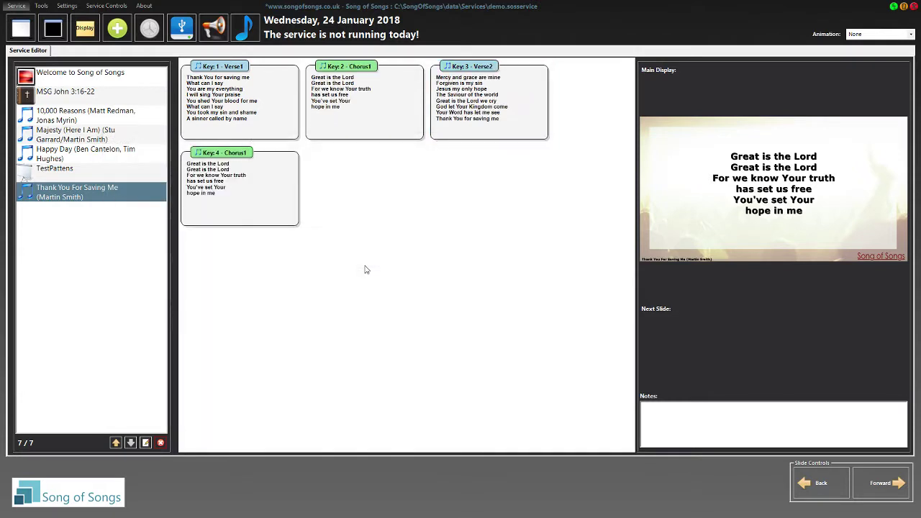
# Step: Show Verse1 of Thank You For Saving Me and advance slide by slide through the song to the closing Chorus1
pyautogui.click(254, 107)
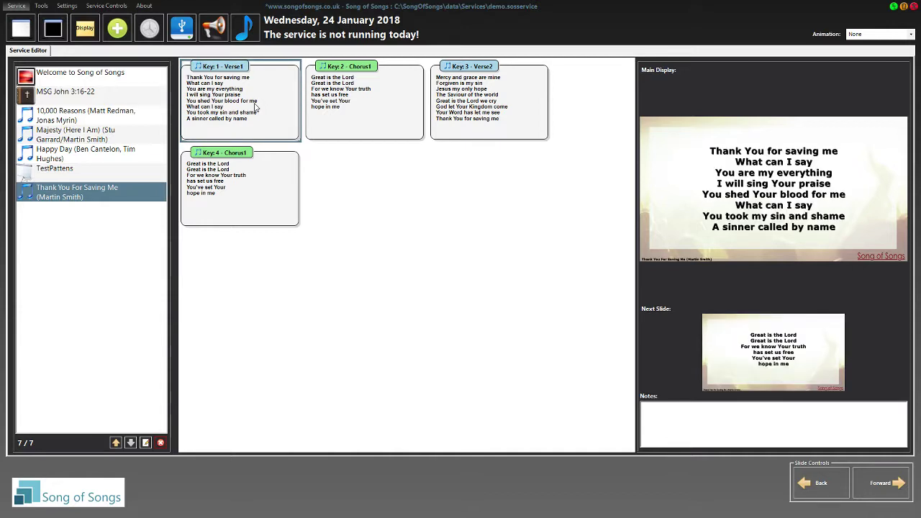
pyautogui.press('Right')
pyautogui.press('Right')
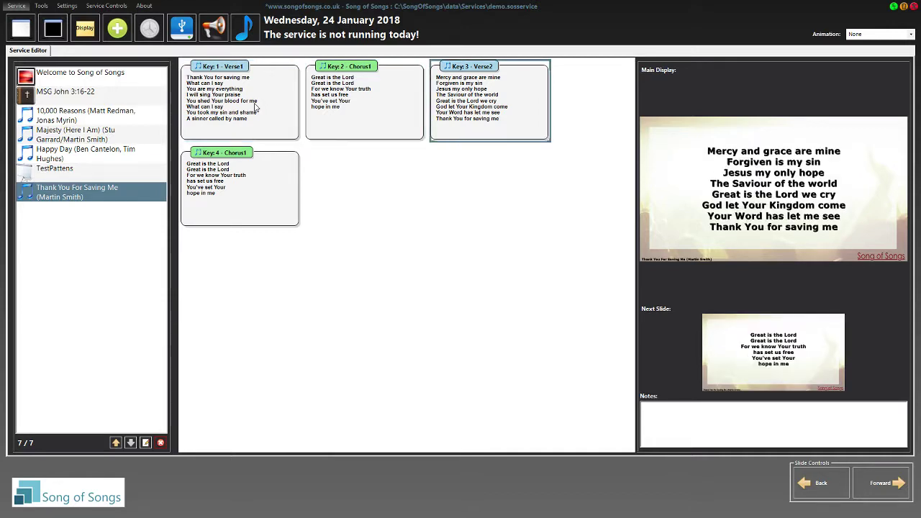
pyautogui.press('Right')
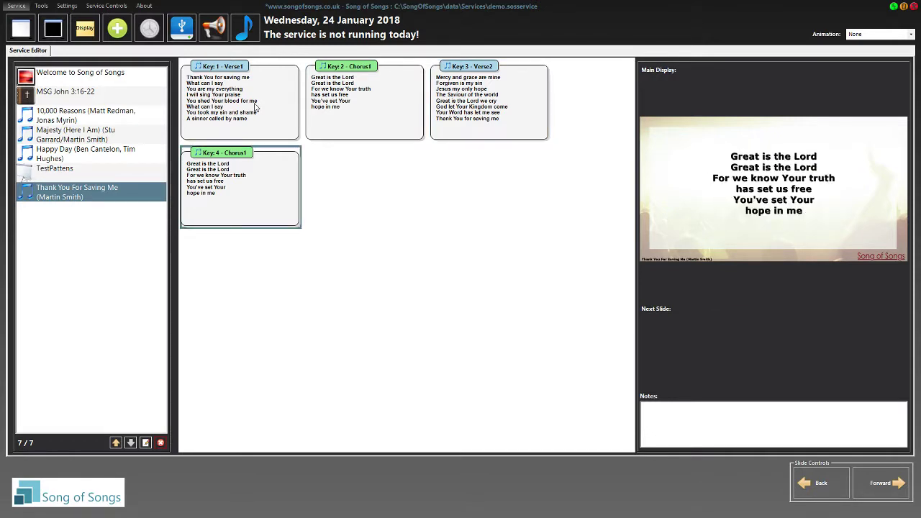
# Step: Restart the song at Verse1, advance to Verse2, jump back to Verse1, advance to Chorus1, and jump to slide 4
pyautogui.click(255, 107)
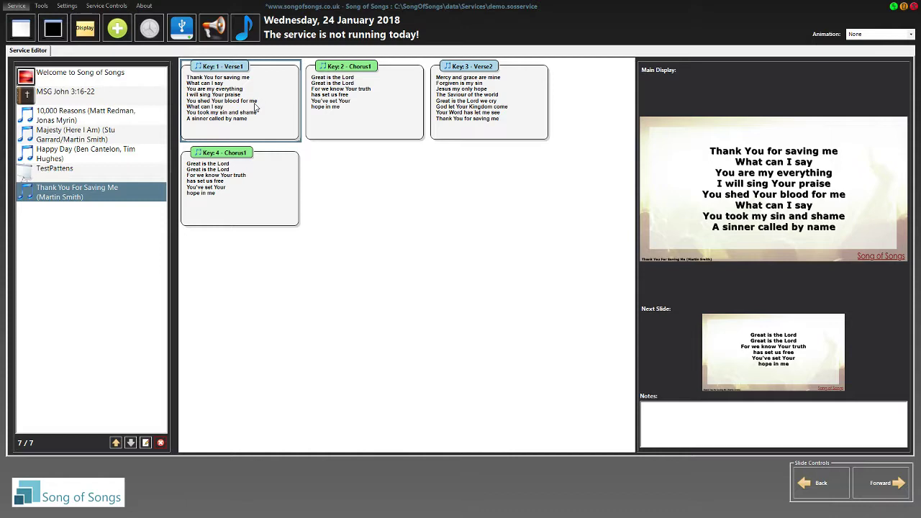
pyautogui.press('Right')
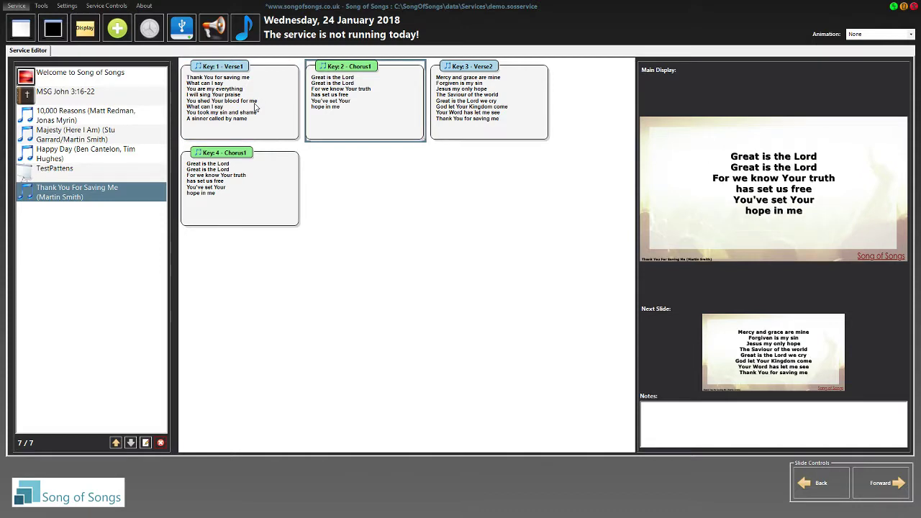
pyautogui.press('Right')
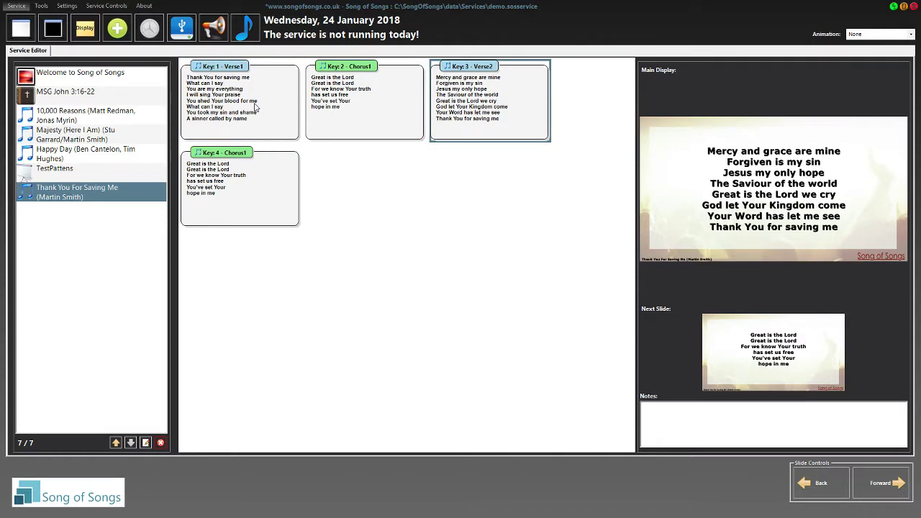
pyautogui.press('1')
pyautogui.press('Right')
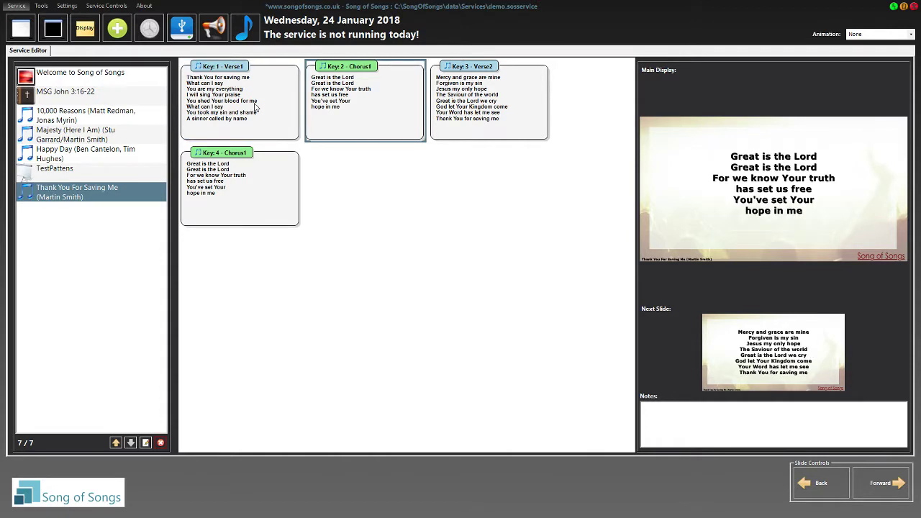
pyautogui.press('4')
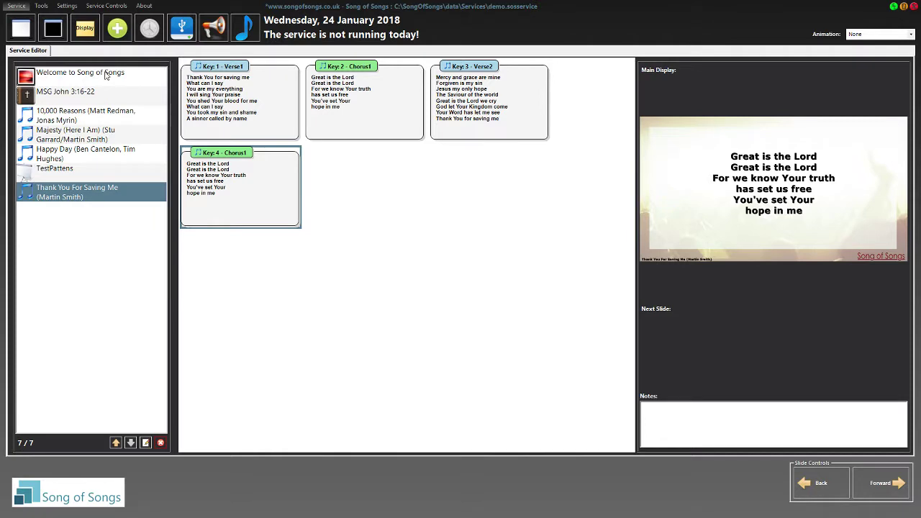
# Step: Add the Bible passage Psalms 21, verses 1 to 13, in the NLT version to the service
pyautogui.click(117, 29)
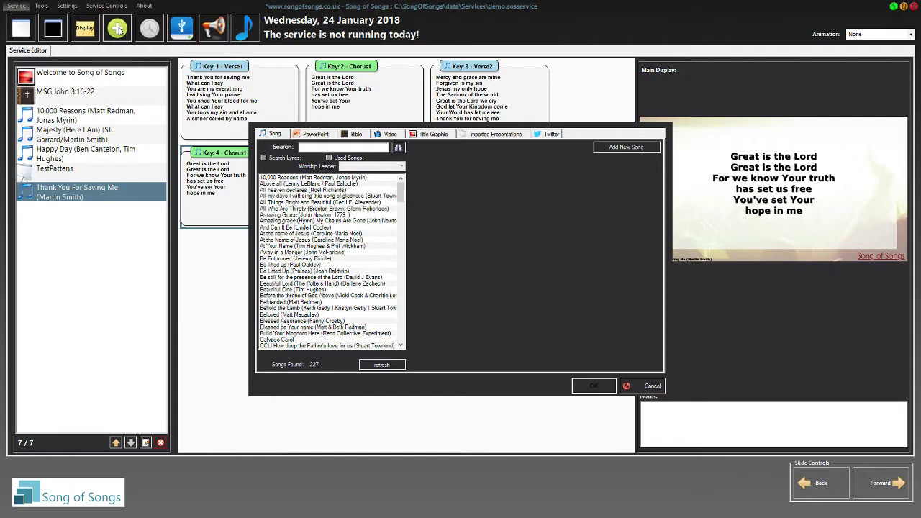
pyautogui.click(355, 134)
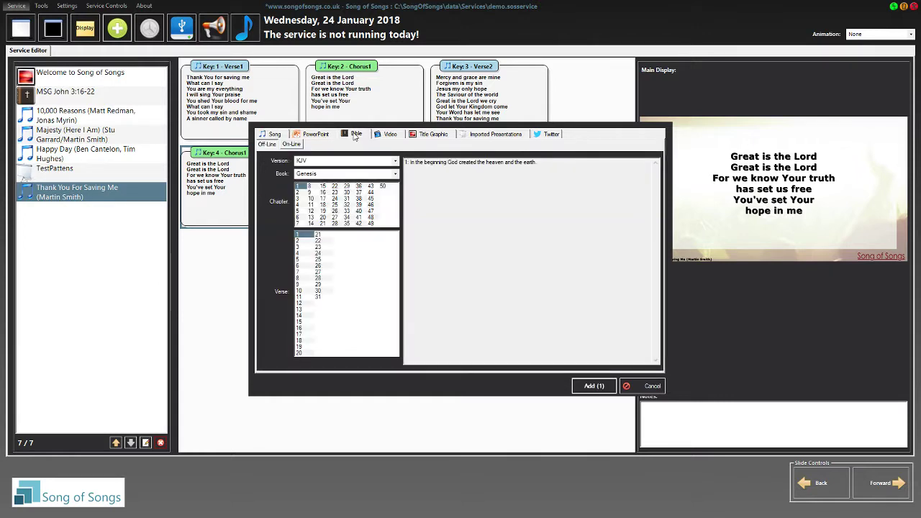
pyautogui.click(354, 163)
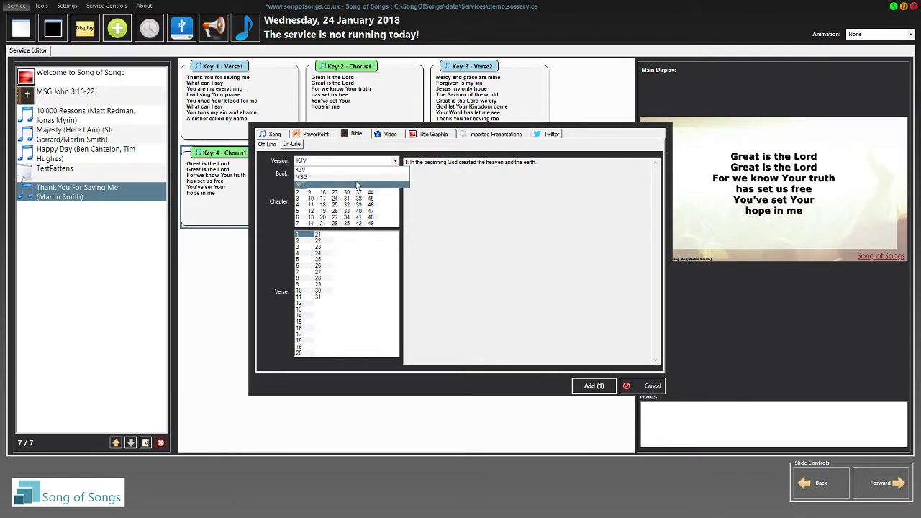
pyautogui.click(357, 185)
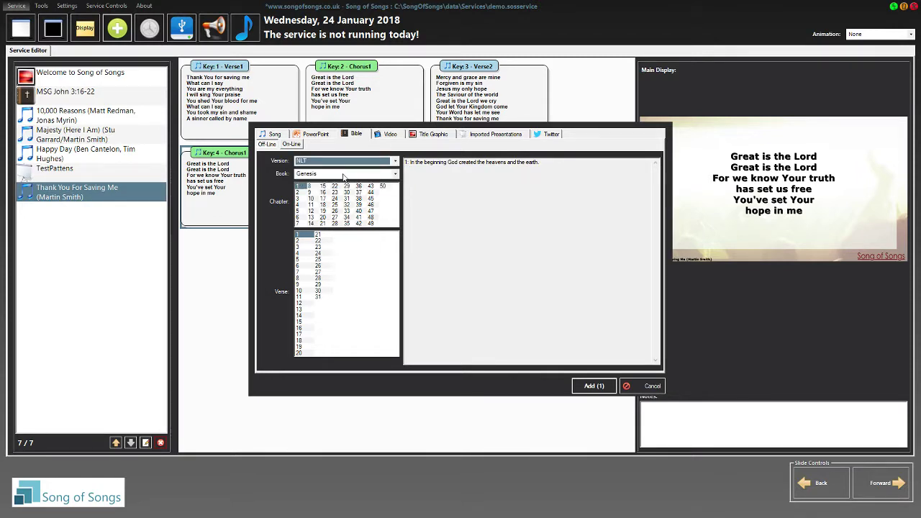
pyautogui.click(344, 177)
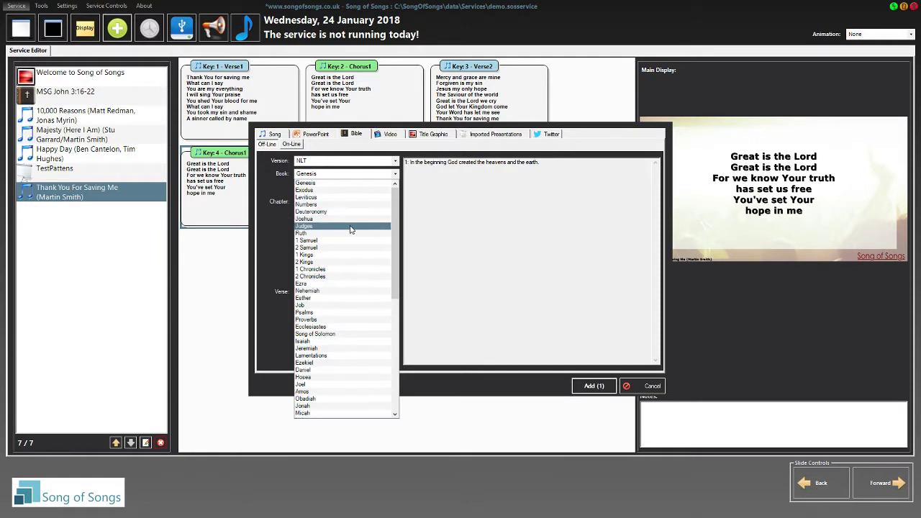
pyautogui.click(351, 312)
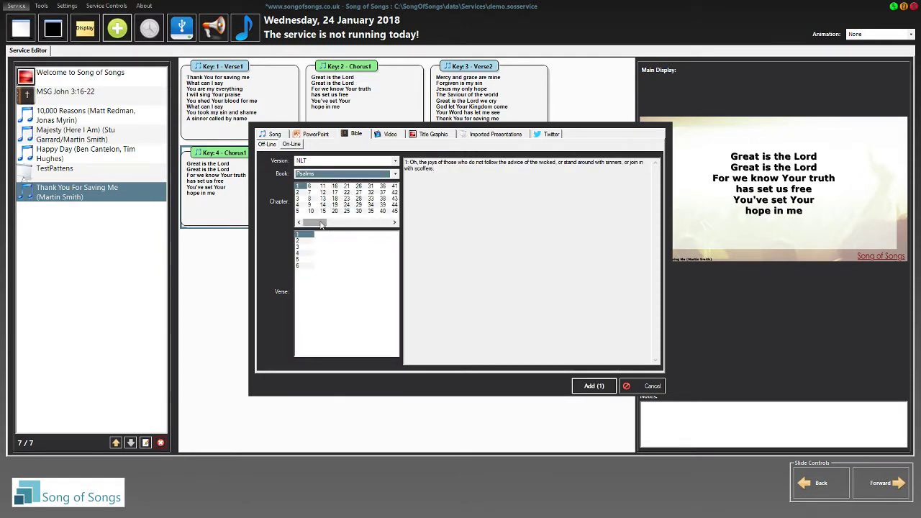
pyautogui.click(346, 186)
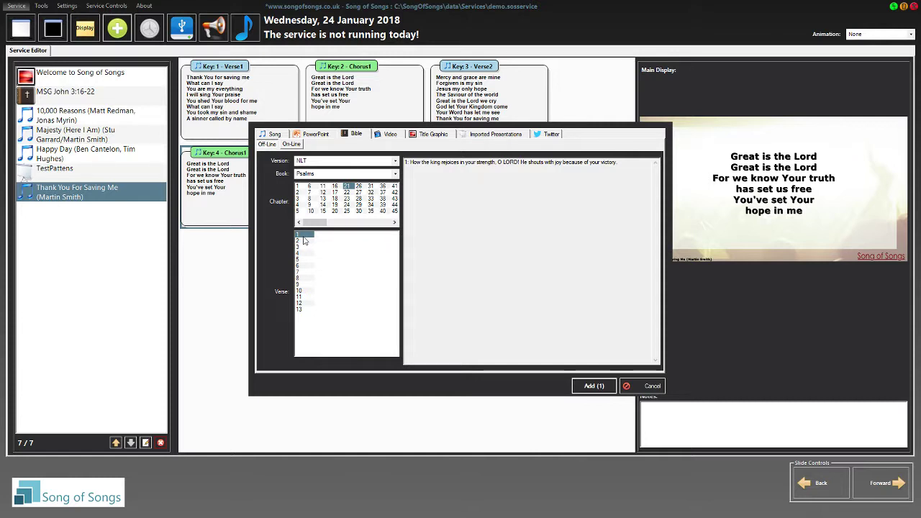
pyautogui.moveTo(303, 239); pyautogui.dragTo(308, 313)
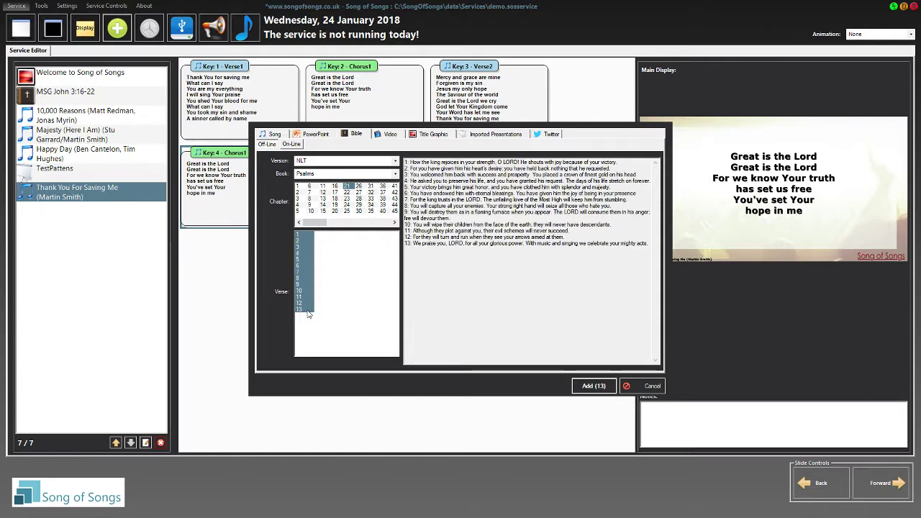
pyautogui.click(593, 386)
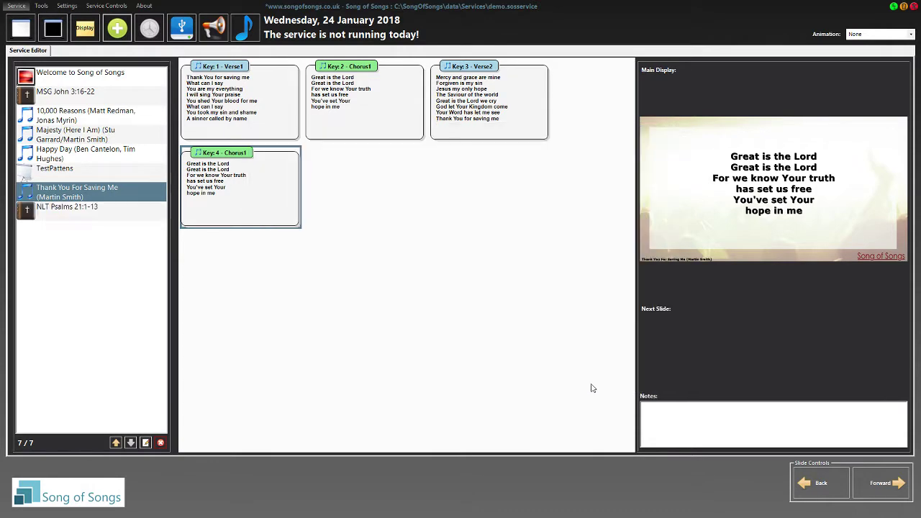
# Step: Show Psalms 21:1, 21:2 and 21:3 on the main display, followed by the first Verse1 slide of Majesty (Here I Am)
pyautogui.click(95, 213)
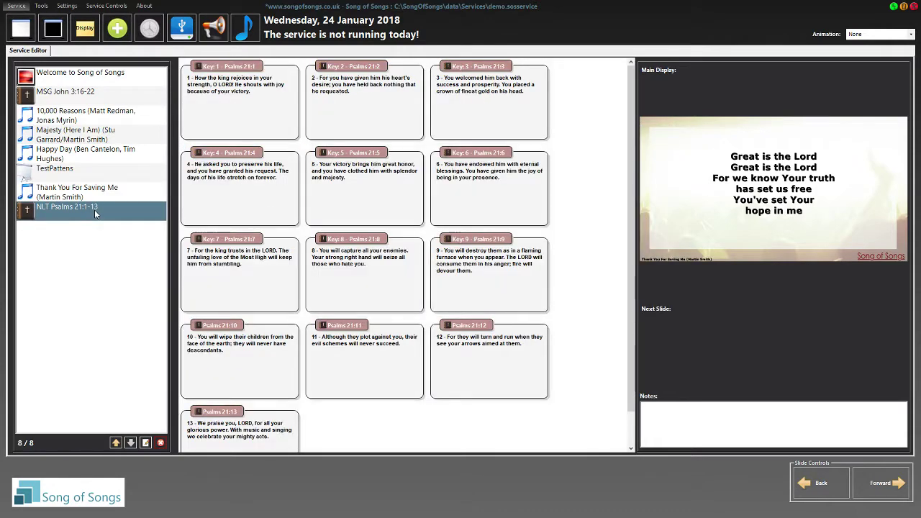
pyautogui.click(245, 107)
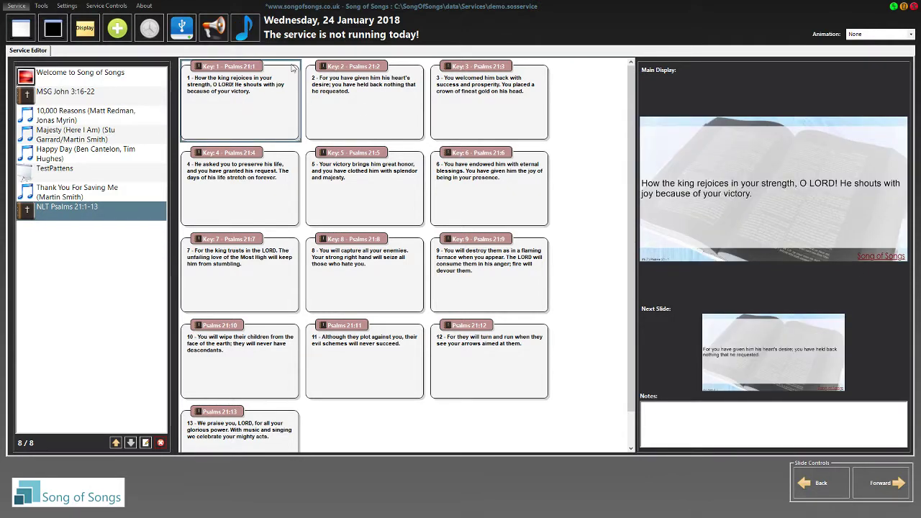
pyautogui.click(362, 109)
pyautogui.click(465, 117)
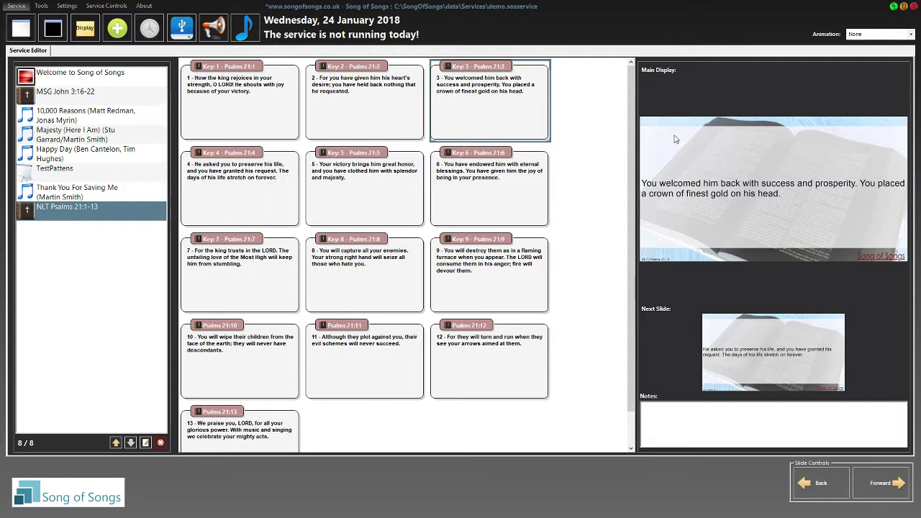
pyautogui.click(56, 136)
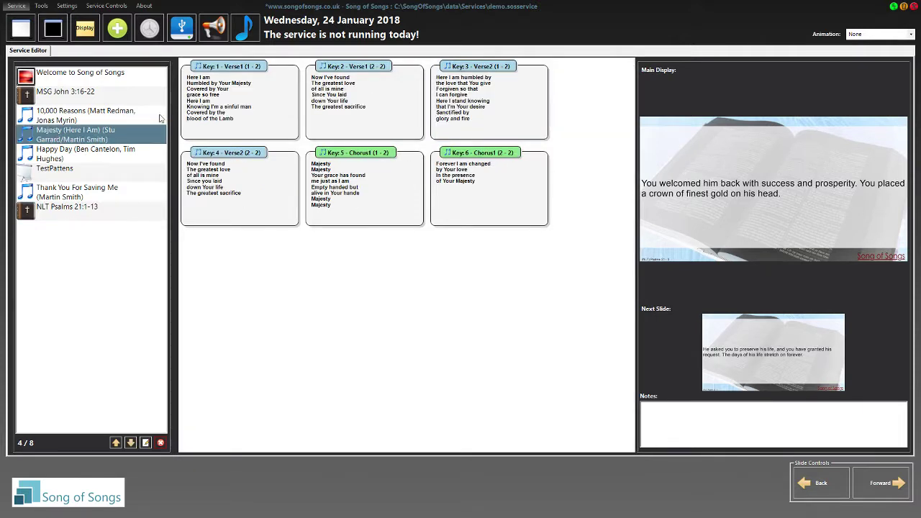
pyautogui.click(234, 98)
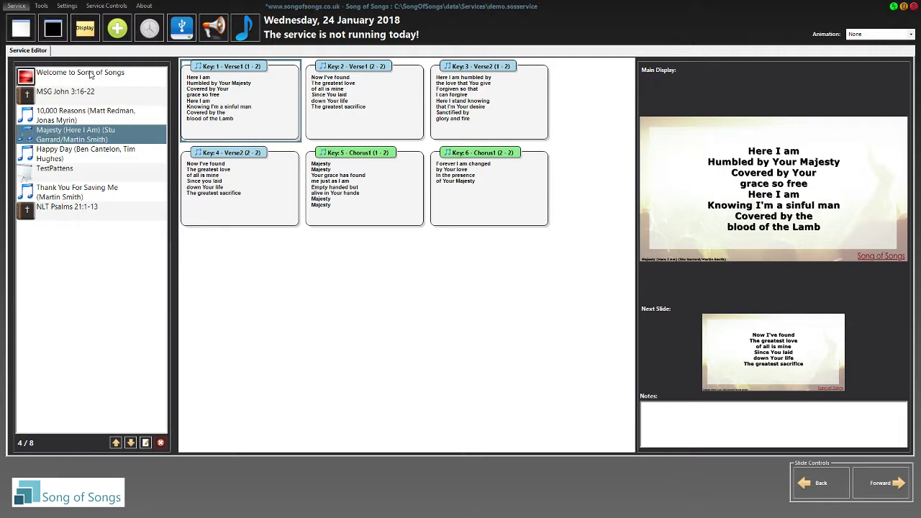
# Step: Try color_darkblue.png from the blank background folder as the default song background, and close the system song settings without keeping it
pyautogui.click(66, 7)
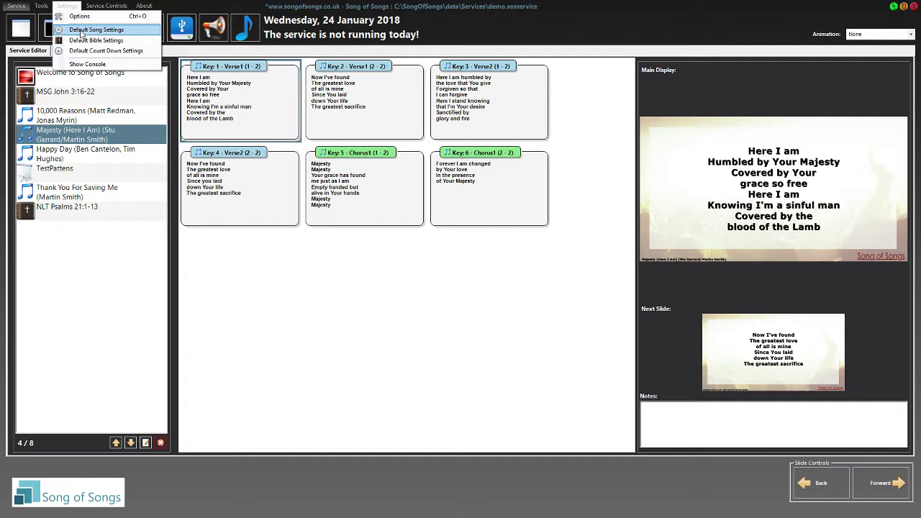
pyautogui.click(81, 32)
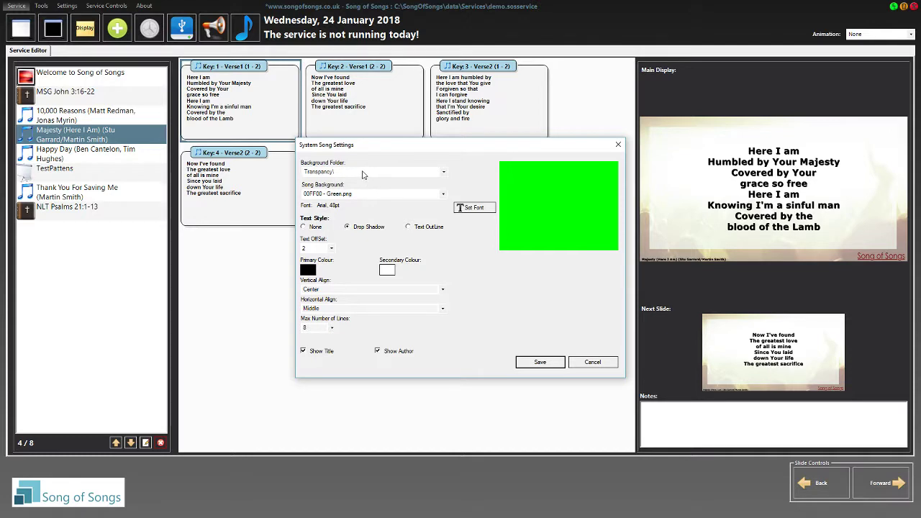
pyautogui.moveTo(363, 175)
pyautogui.click(335, 175)
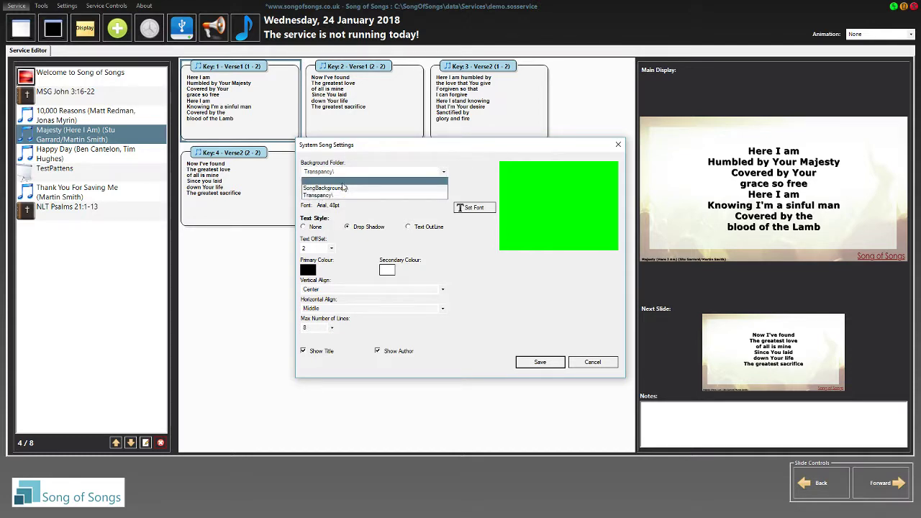
pyautogui.click(342, 185)
pyautogui.click(345, 194)
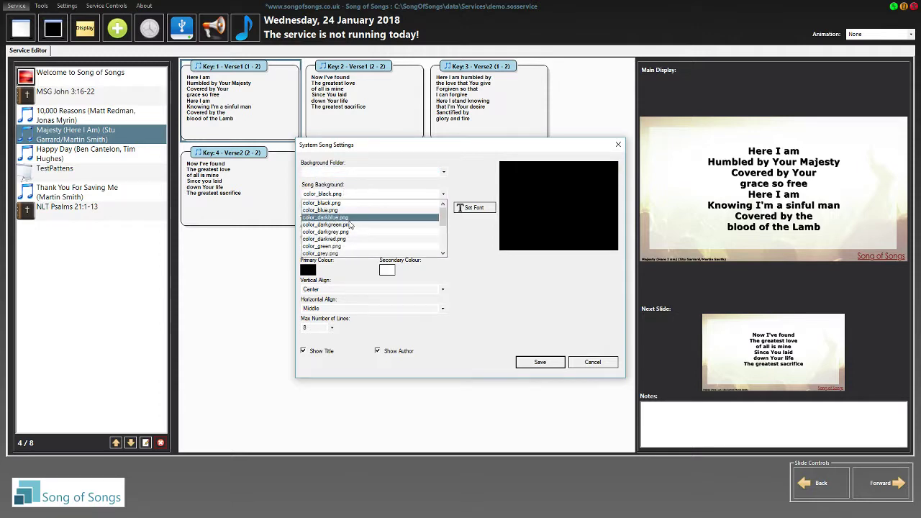
pyautogui.click(349, 225)
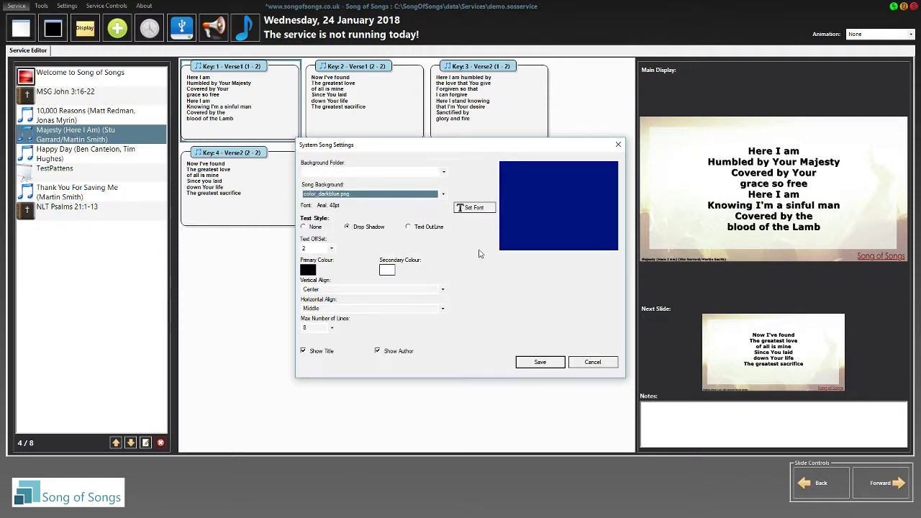
pyautogui.click(534, 366)
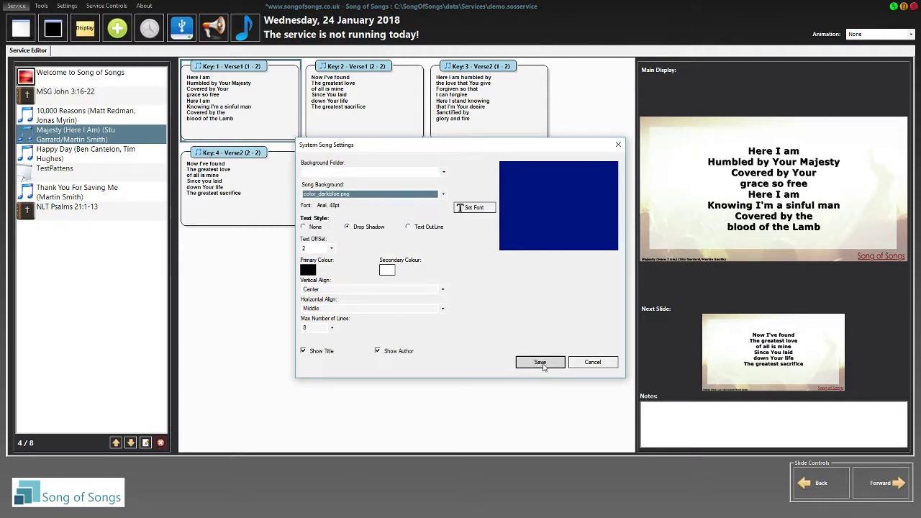
pyautogui.click(591, 362)
# Step: Open the song settings from the service properties and set the background folder to SongBackgrounds\
pyautogui.click(16, 7)
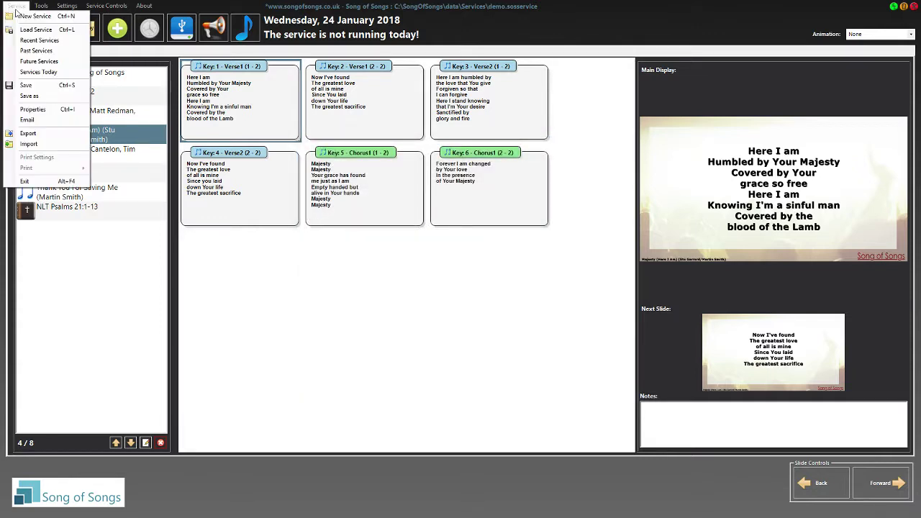
pyautogui.click(44, 112)
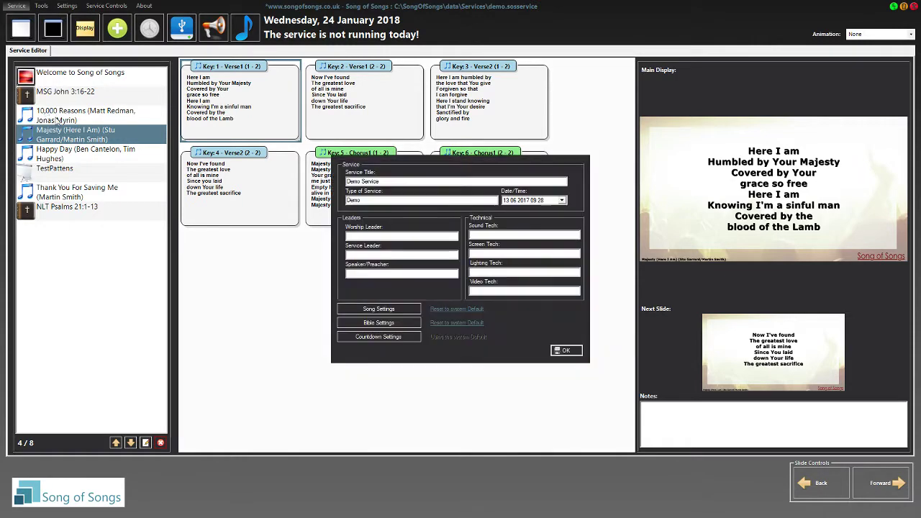
pyautogui.click(401, 310)
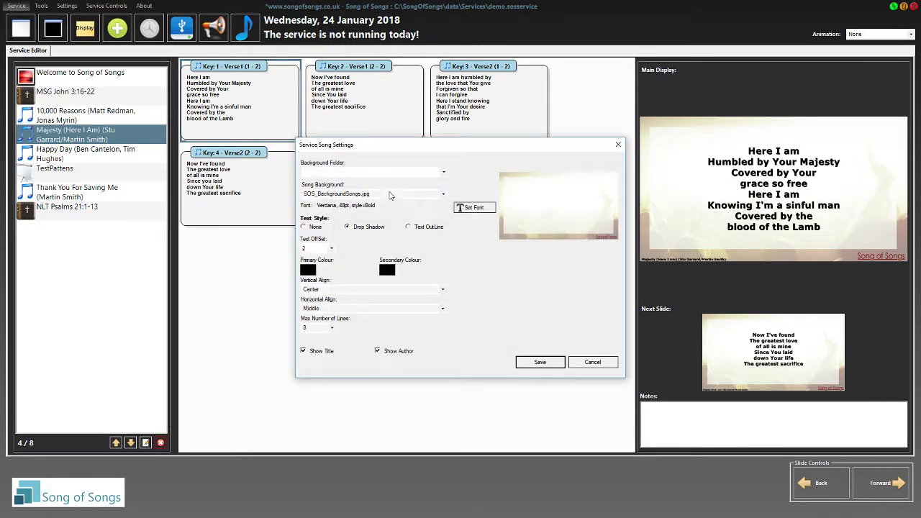
pyautogui.click(384, 172)
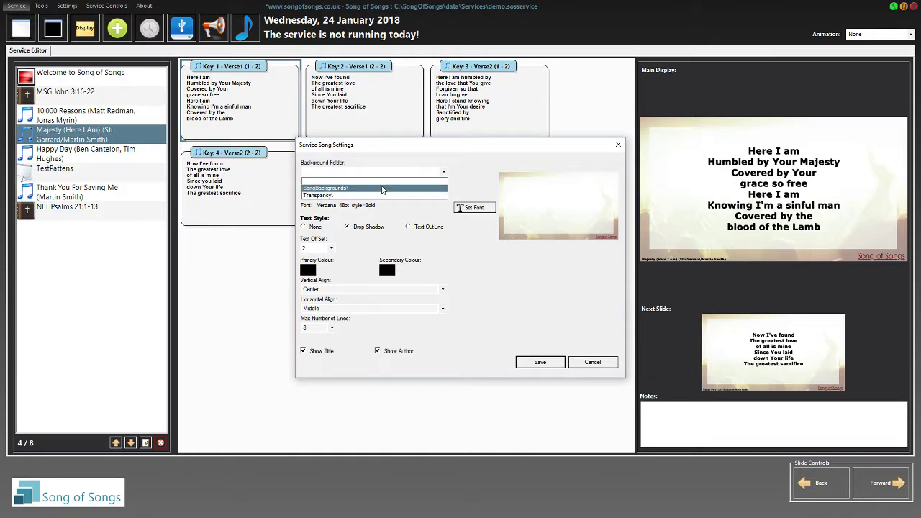
pyautogui.click(382, 188)
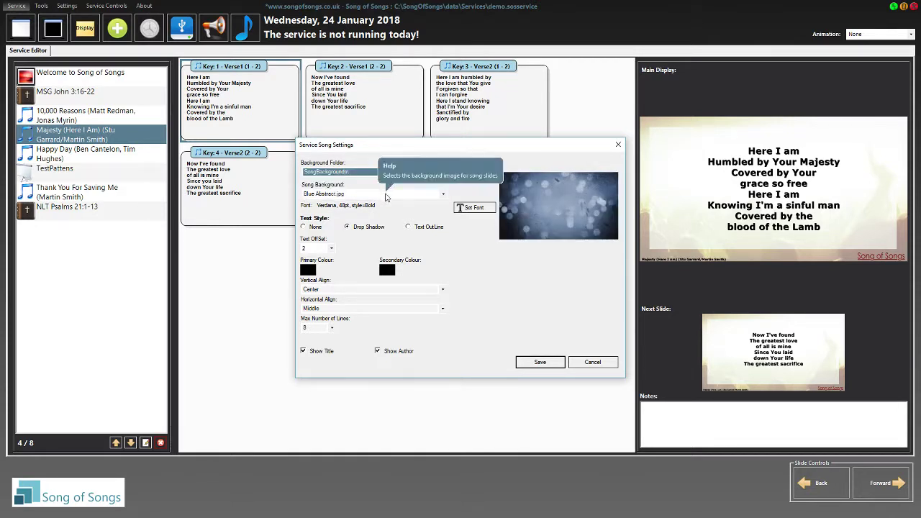
pyautogui.click(385, 195)
pyautogui.click(379, 183)
# Step: Save 0000FF - Blue.png from the Transpancy\ folder as the service's song background, and show the first Verse1 slide of 10,000 Reasons
pyautogui.click(370, 174)
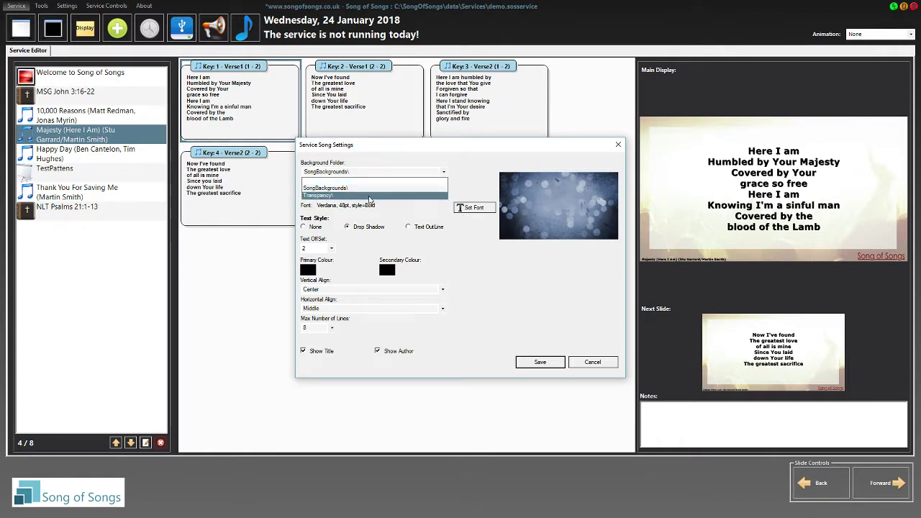
pyautogui.click(369, 196)
pyautogui.click(369, 195)
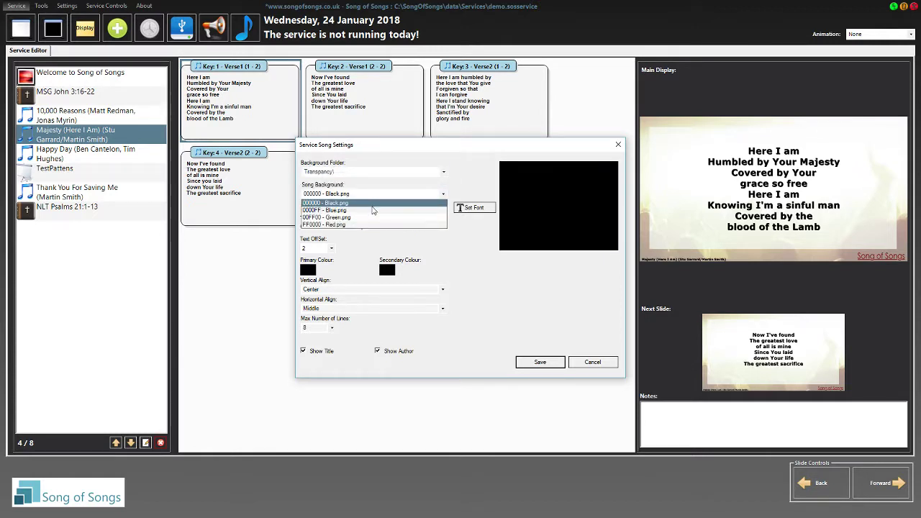
pyautogui.click(374, 210)
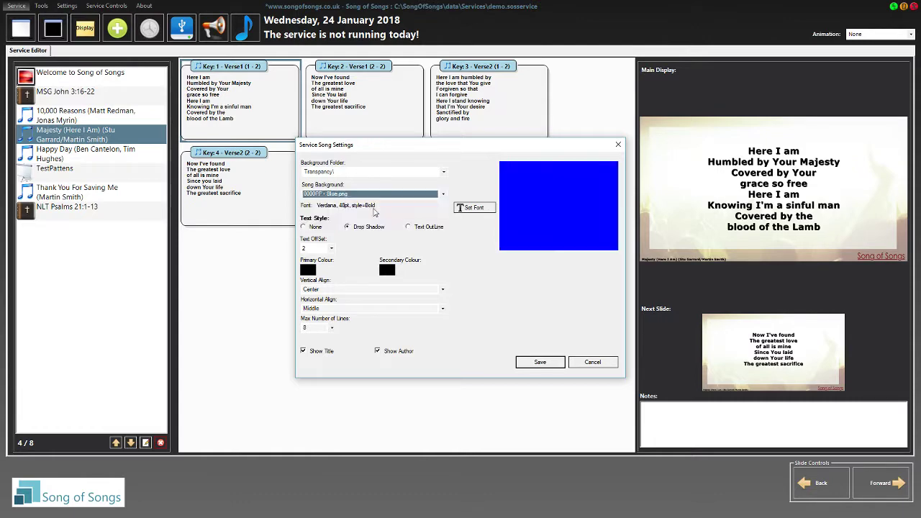
pyautogui.click(536, 365)
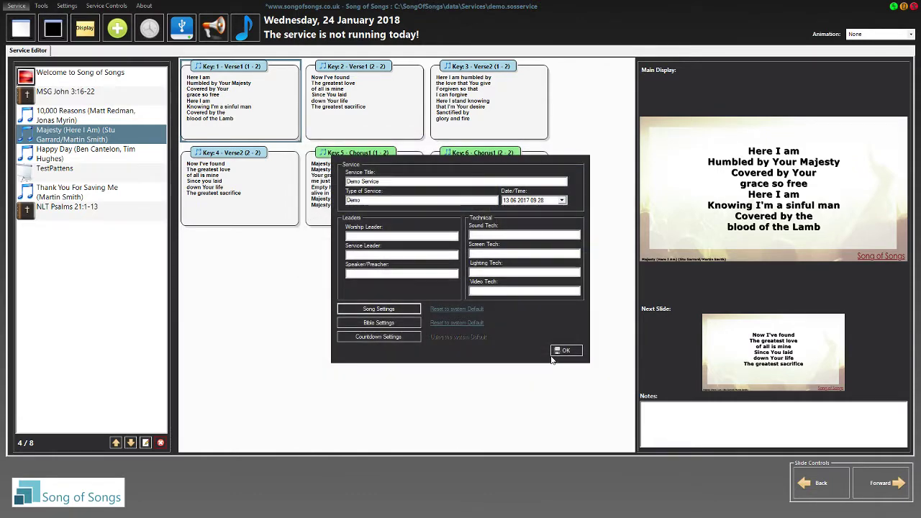
pyautogui.click(565, 353)
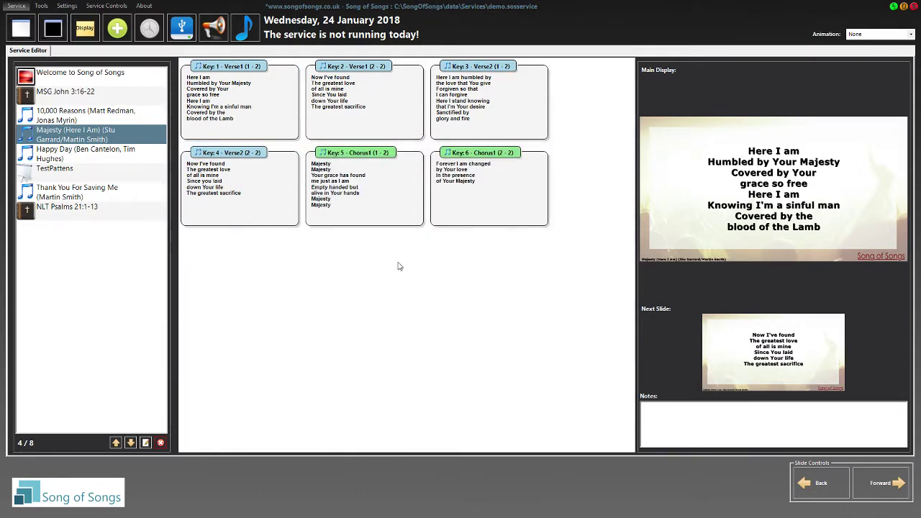
pyautogui.click(66, 116)
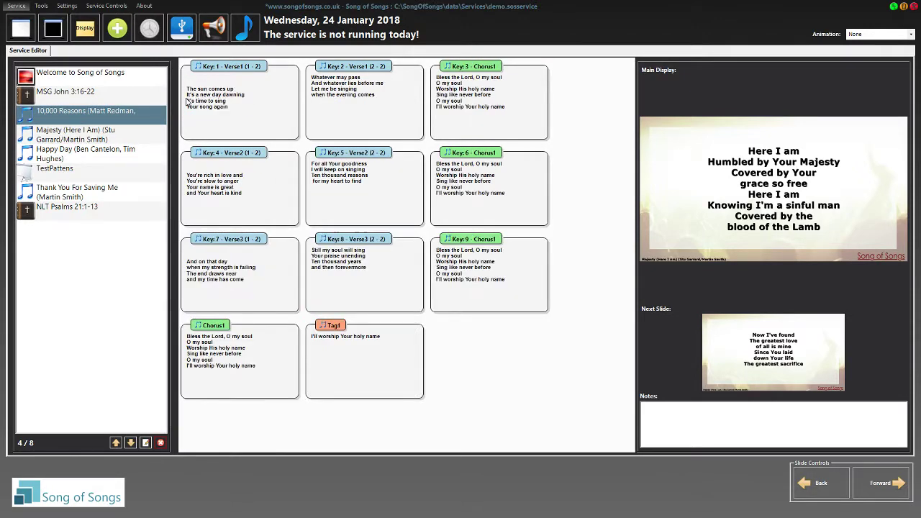
pyautogui.click(186, 101)
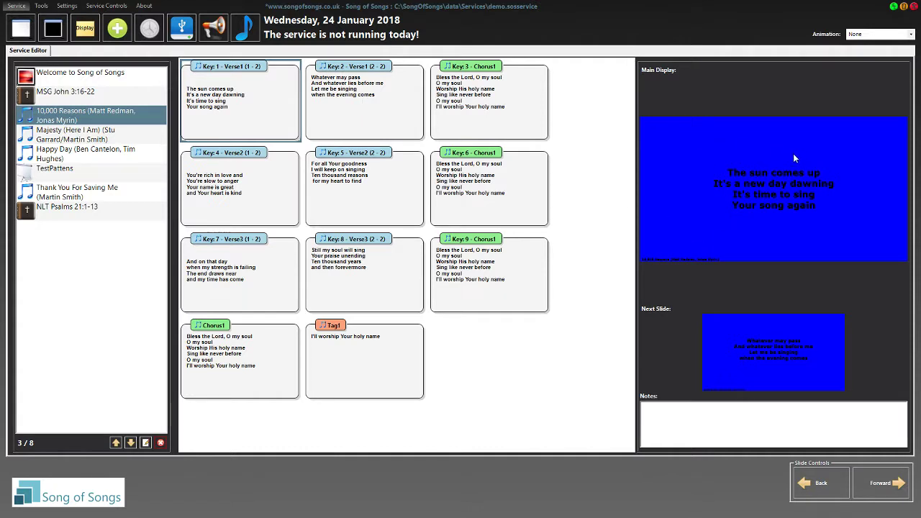
# Step: Open the song settings from the service properties and set the primary text colour to white
pyautogui.click(16, 6)
pyautogui.click(33, 110)
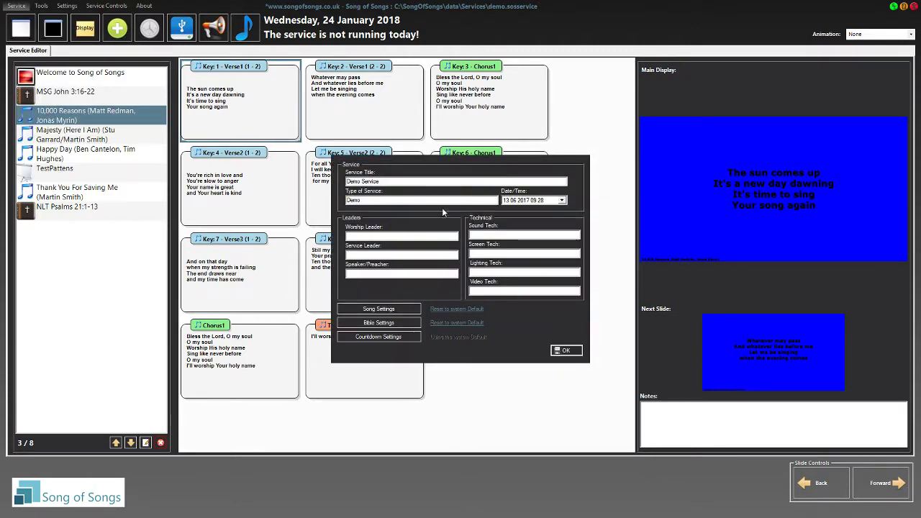
pyautogui.click(387, 311)
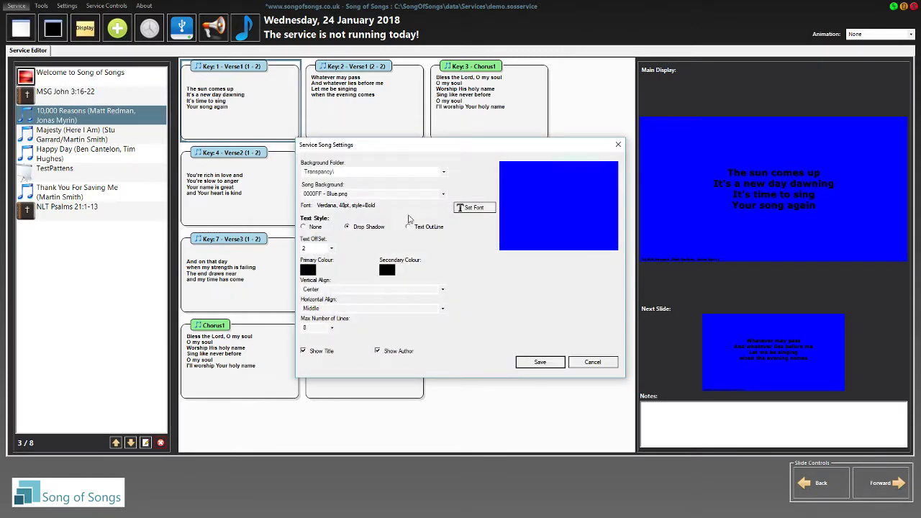
pyautogui.click(469, 208)
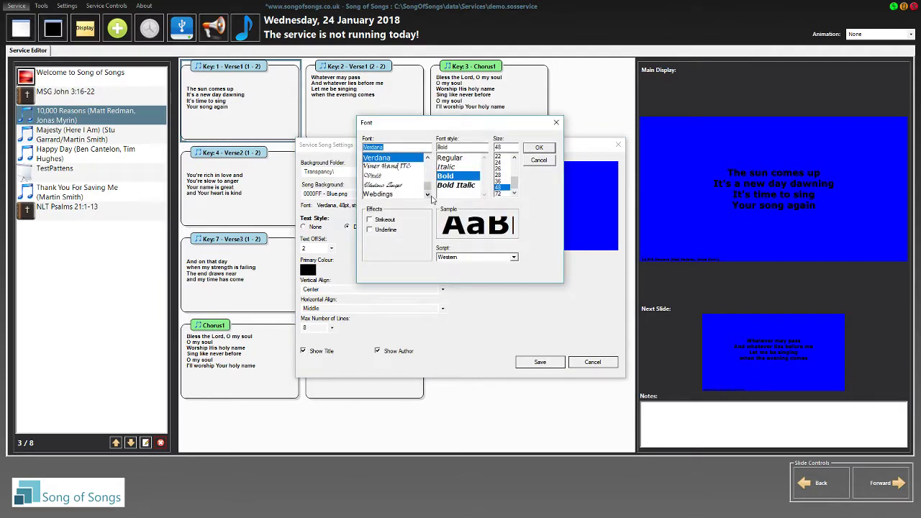
pyautogui.click(539, 168)
pyautogui.click(308, 270)
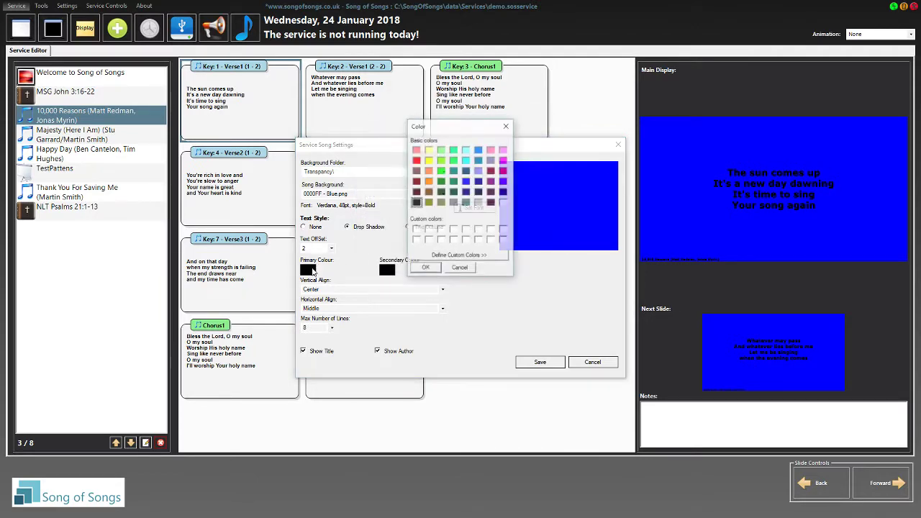
pyautogui.click(425, 267)
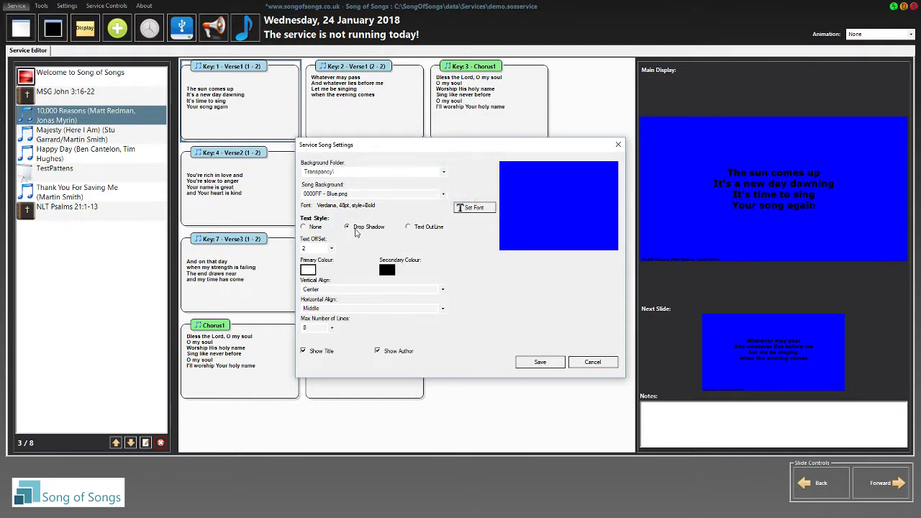
# Step: Set the service's song text style to Text OutLine with a yellow secondary colour, save it, and show the first Verse1 slide of 10,000 Reasons
pyautogui.click(416, 230)
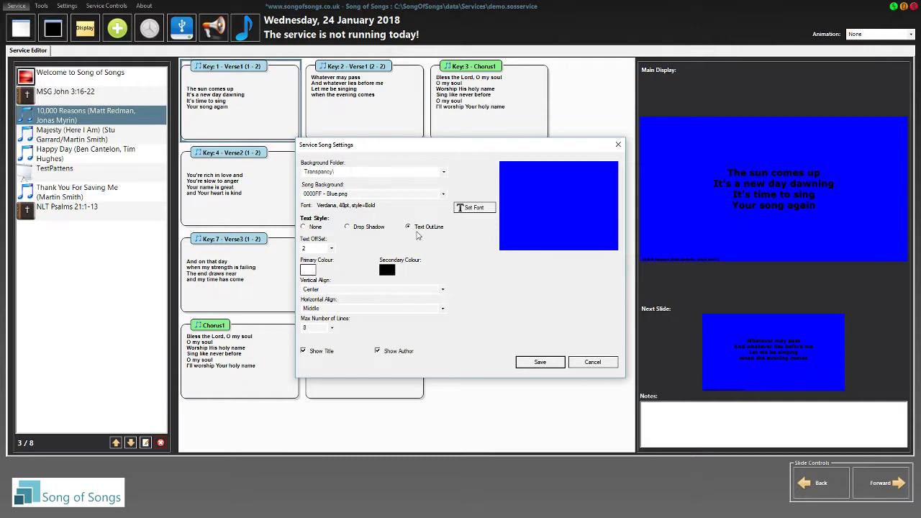
pyautogui.click(388, 269)
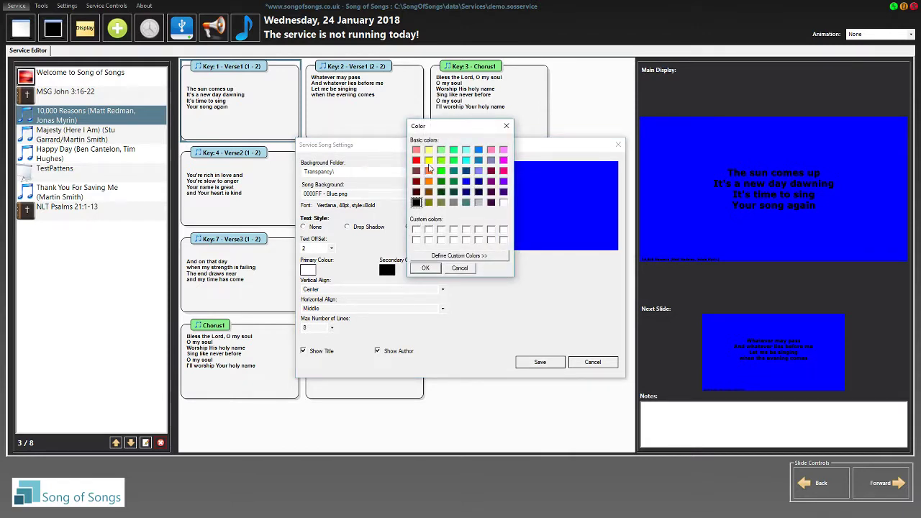
pyautogui.click(428, 160)
pyautogui.click(425, 268)
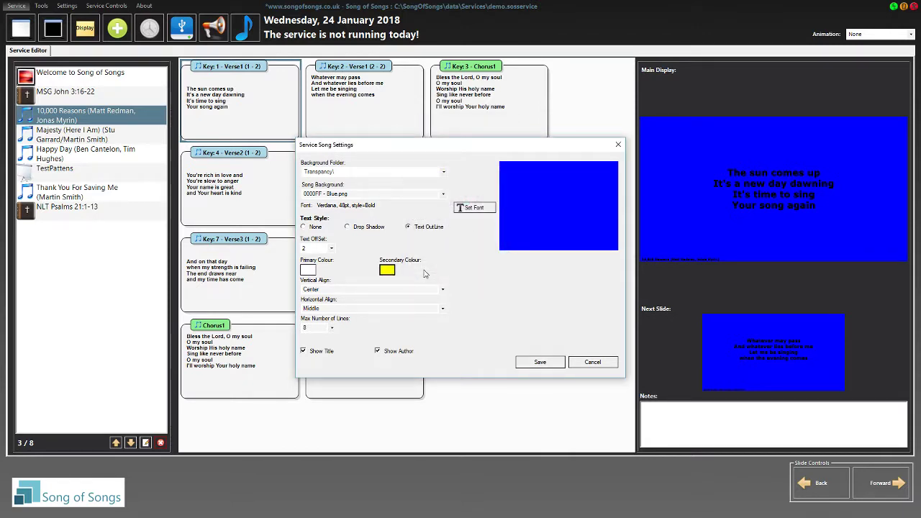
pyautogui.click(544, 362)
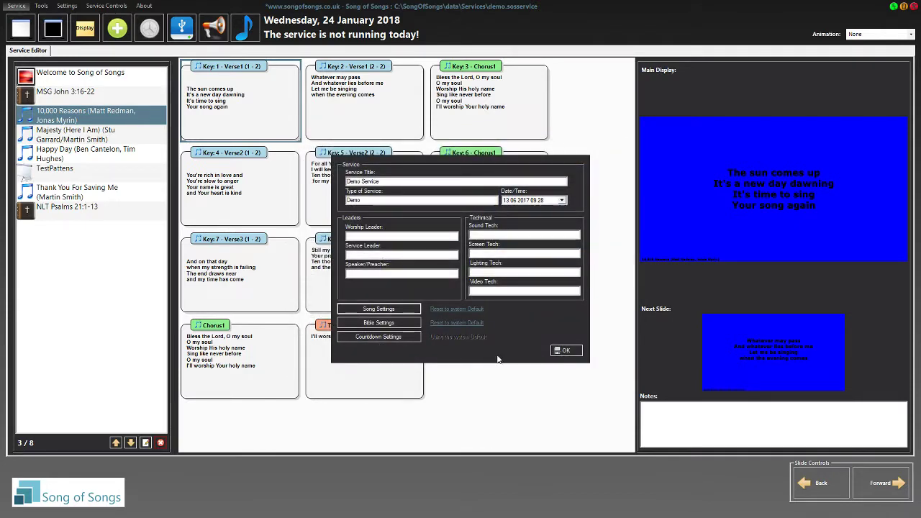
pyautogui.click(565, 350)
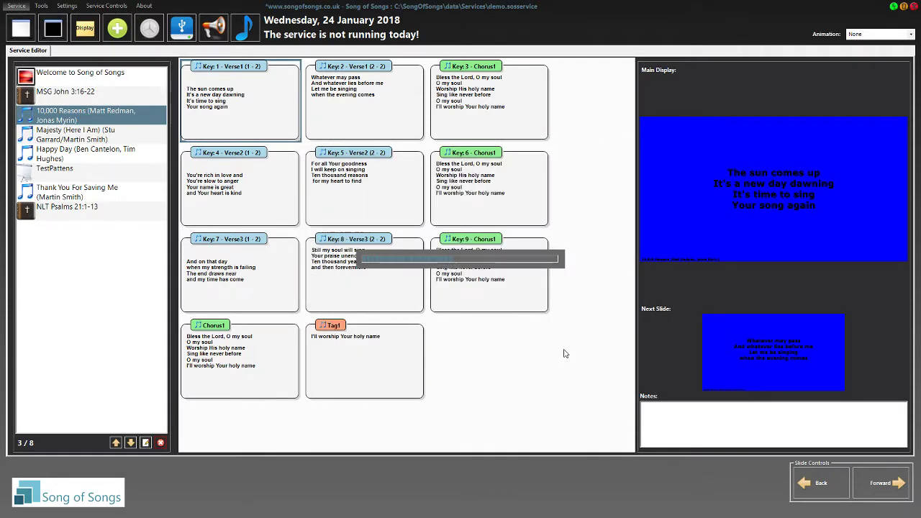
pyautogui.click(250, 111)
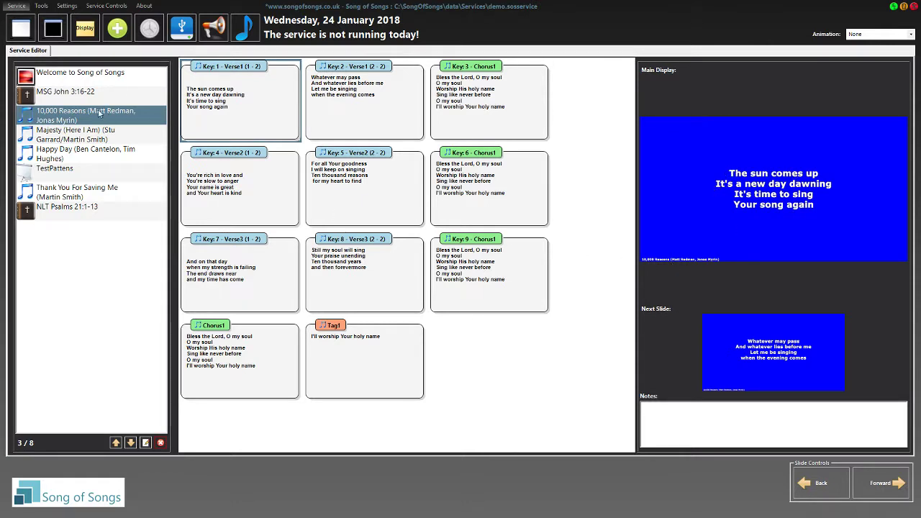
# Step: Look at the individual song settings of 10,000 Reasons in its song editor, and close both without saving
pyautogui.click(27, 11)
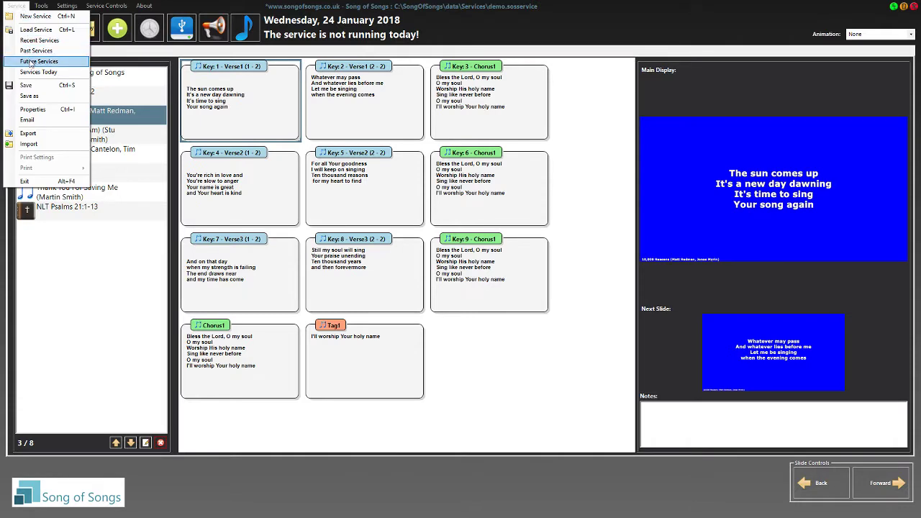
pyautogui.rightClick(118, 117)
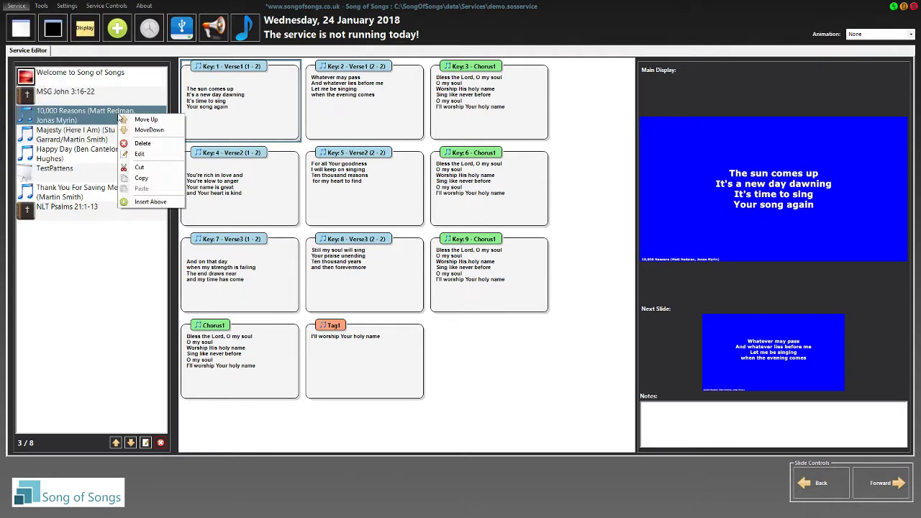
pyautogui.click(143, 157)
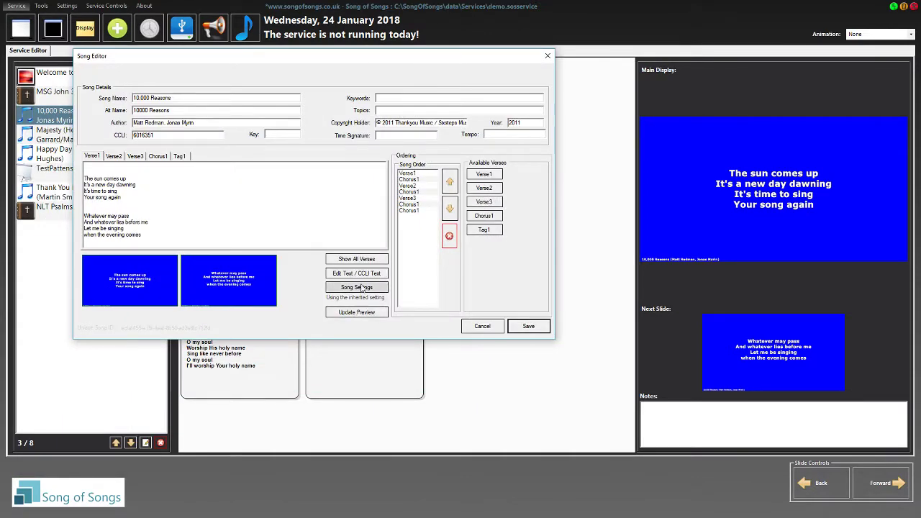
pyautogui.click(360, 288)
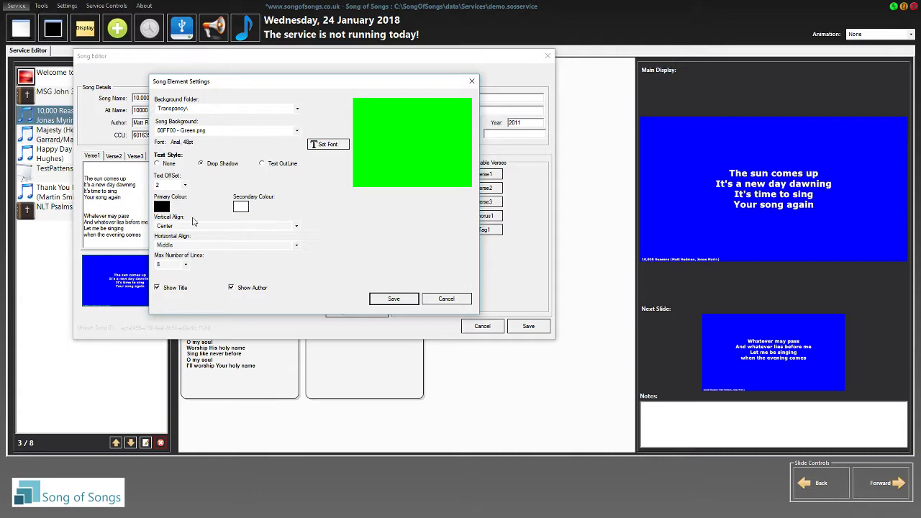
pyautogui.click(448, 299)
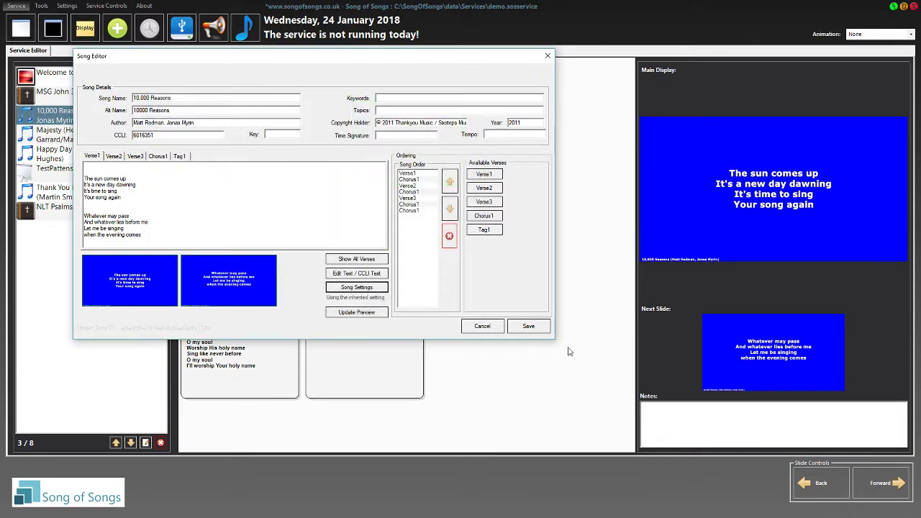
pyautogui.click(477, 326)
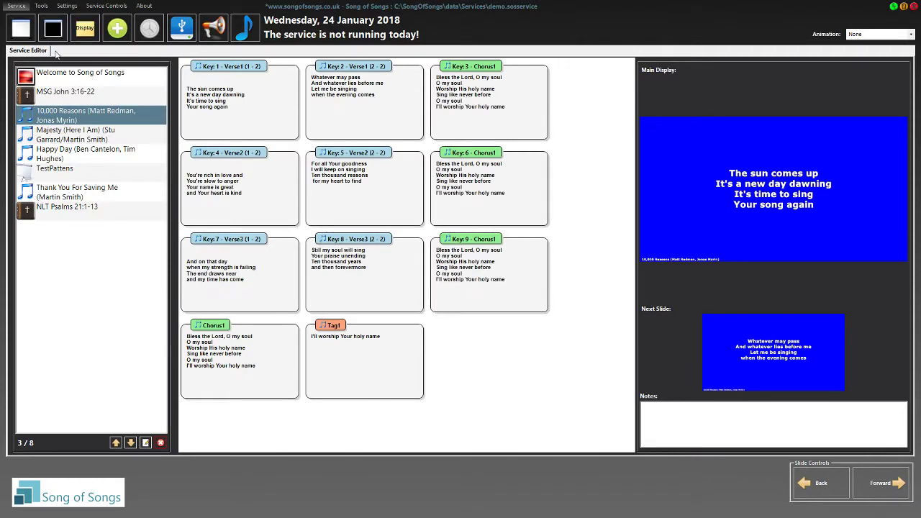
# Step: Reopen the service's song settings and try Blue Abstract.jpg from the SongBackgrounds\ folder as the song background
pyautogui.click(16, 6)
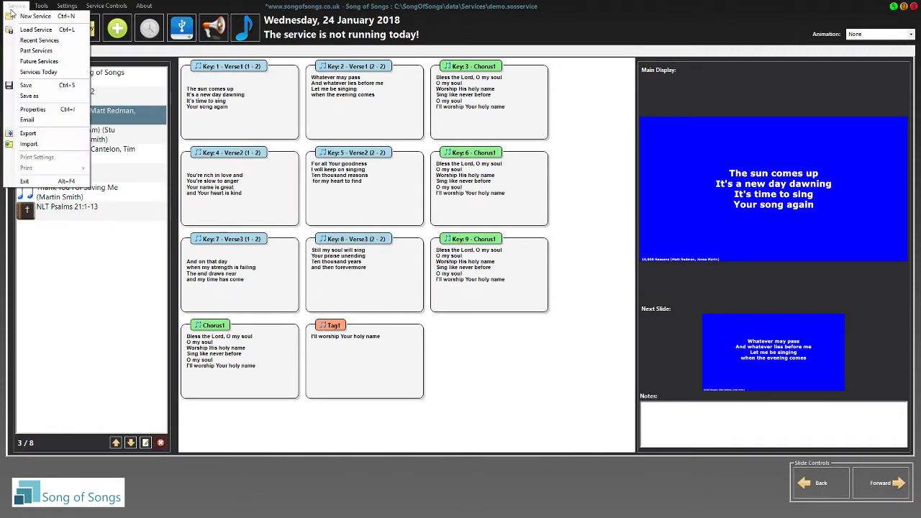
pyautogui.click(32, 110)
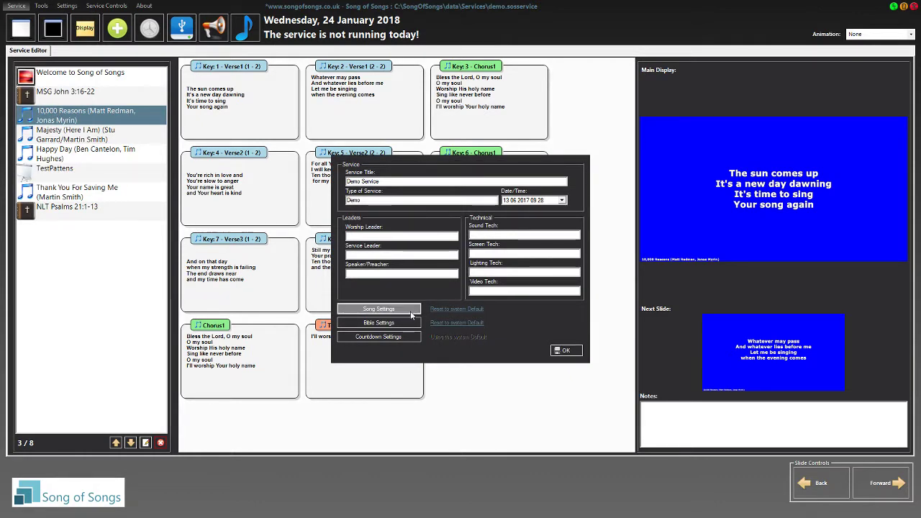
pyautogui.click(379, 309)
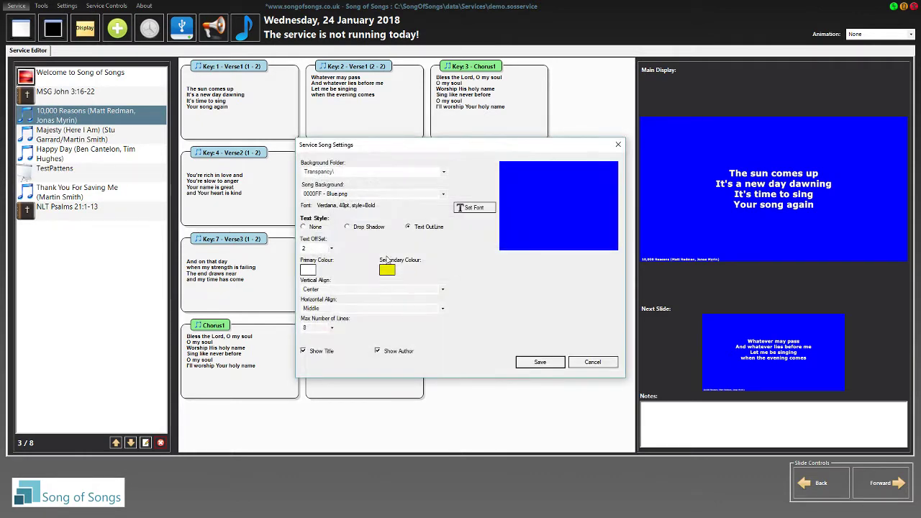
pyautogui.click(353, 174)
pyautogui.click(353, 186)
pyautogui.click(380, 193)
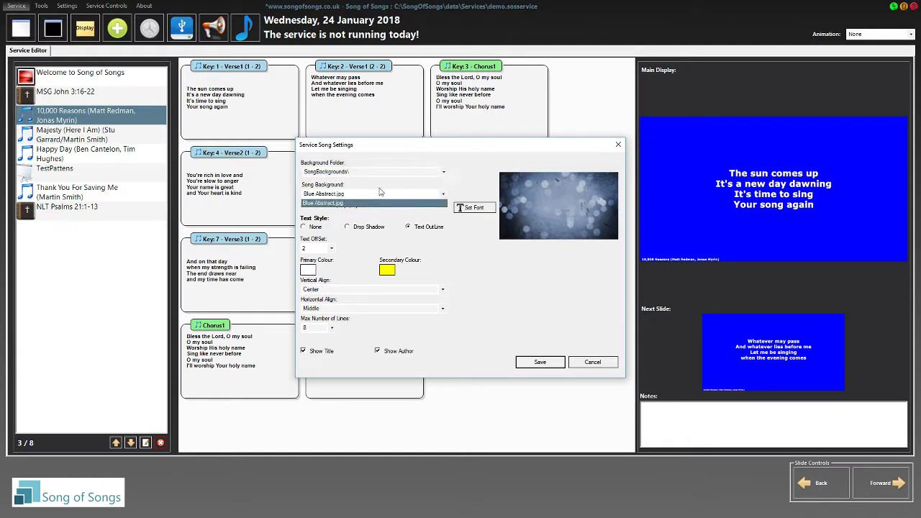
# Step: Choose SOS_BackgroundSongs.jpg from the blank background folder as the service's song background
pyautogui.click(380, 173)
pyautogui.click(378, 172)
pyautogui.click(372, 180)
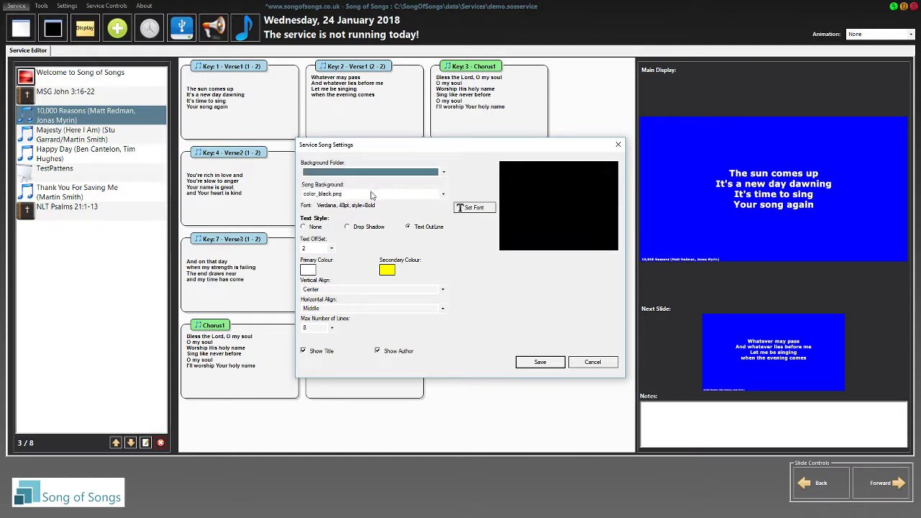
pyautogui.click(371, 194)
pyautogui.scroll(-3, 389, 238)
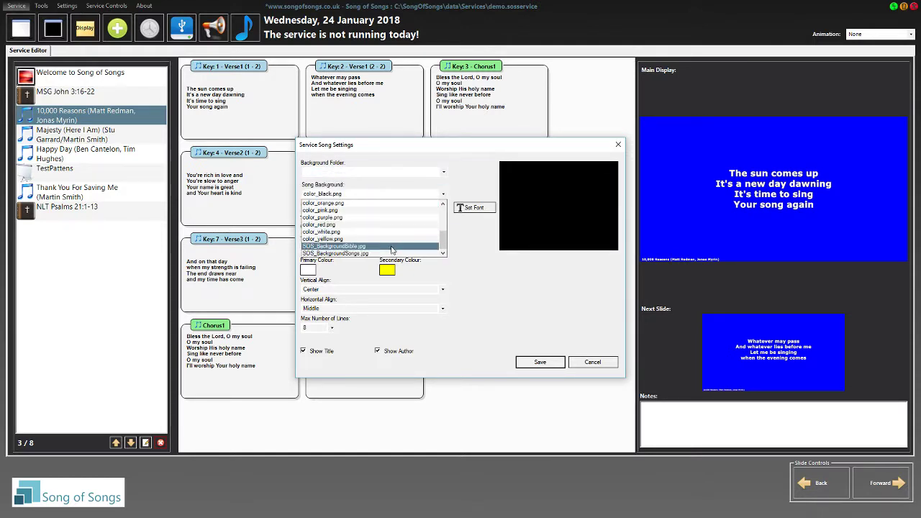
pyautogui.click(390, 253)
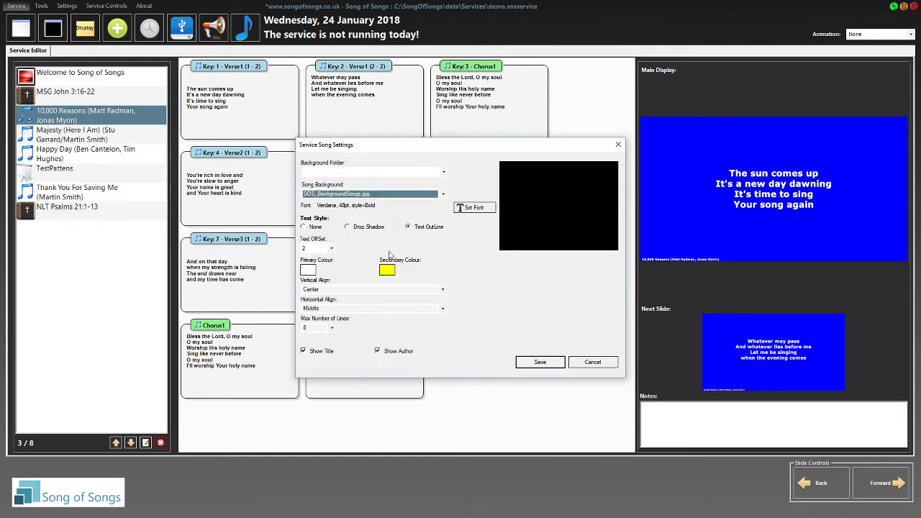
# Step: Set the service's song text to a black primary and white secondary colour, and save the song settings and service properties
pyautogui.click(307, 270)
pyautogui.click(416, 202)
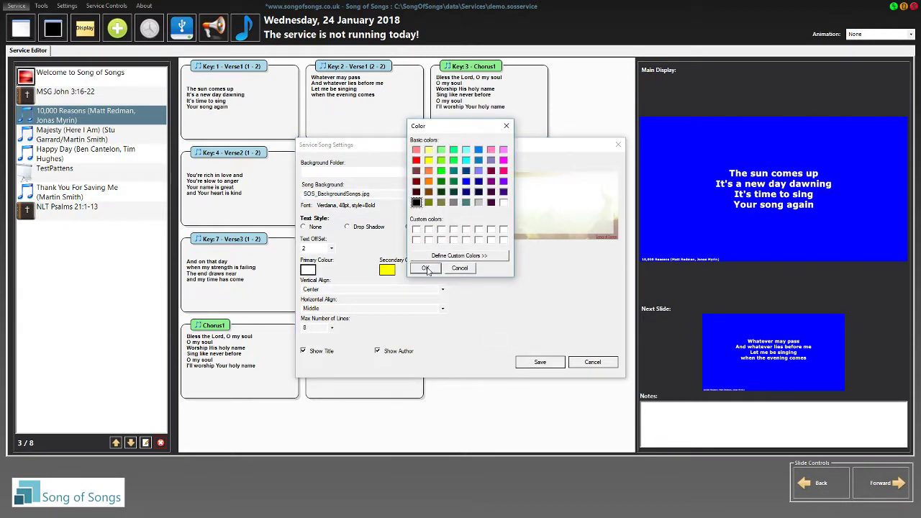
pyautogui.click(426, 268)
pyautogui.click(388, 270)
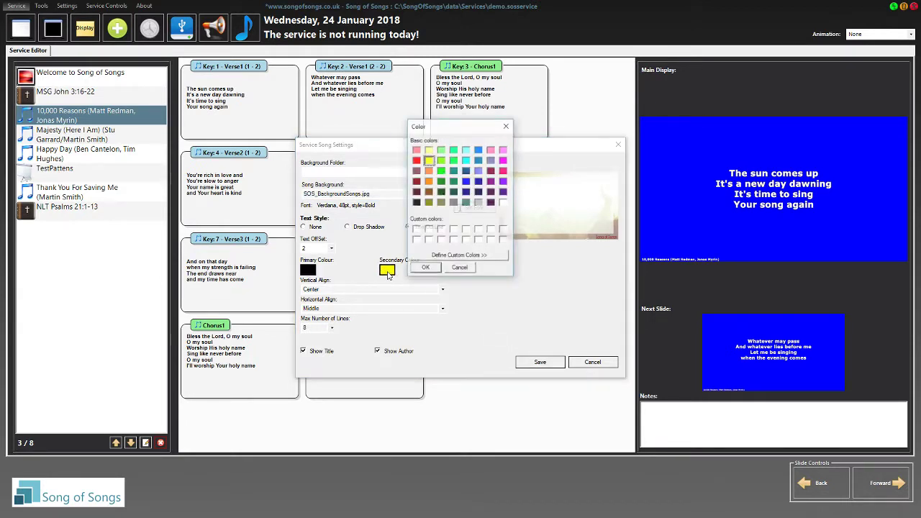
pyautogui.click(503, 202)
pyautogui.click(432, 270)
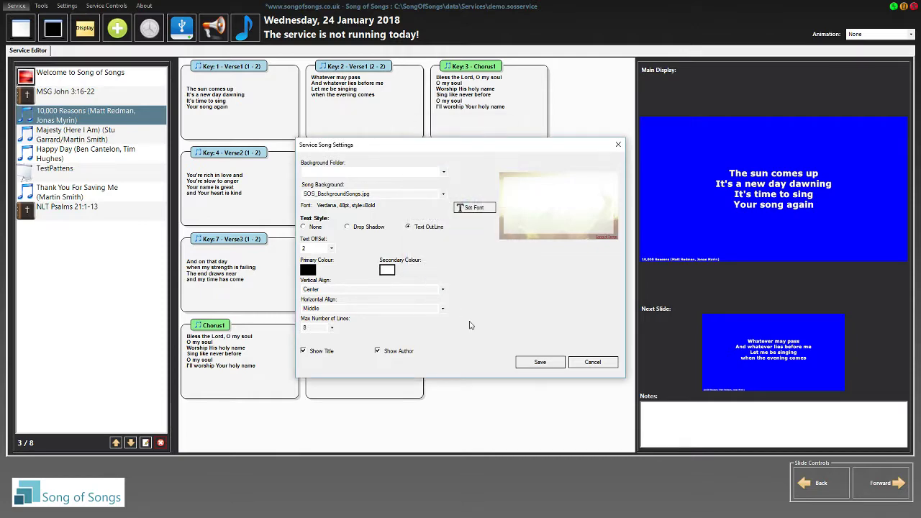
pyautogui.click(537, 363)
pyautogui.click(573, 353)
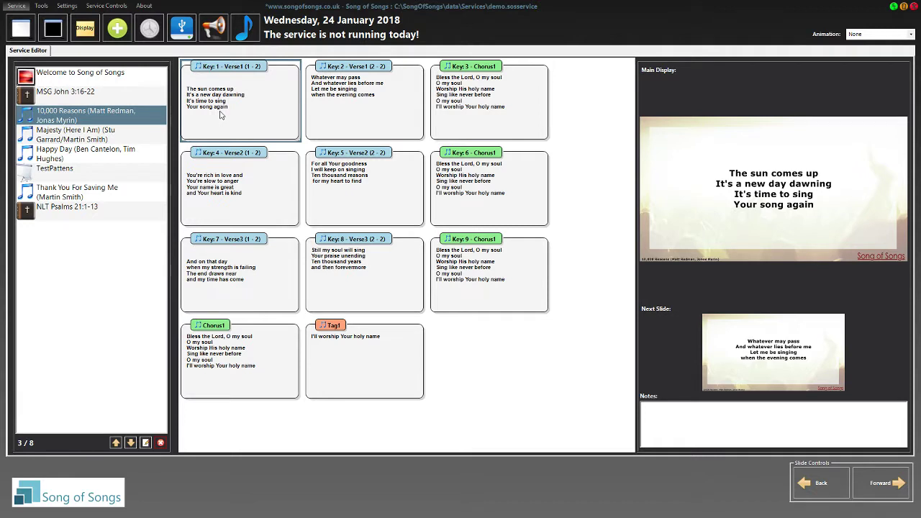
# Step: Add the PowerPoint presentation "august its about small things - greetings.pptx" to the service
pyautogui.click(117, 32)
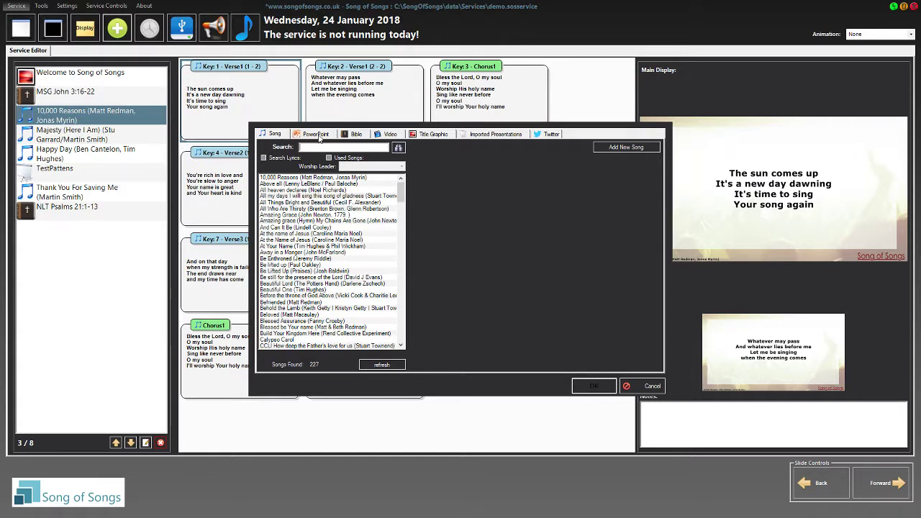
pyautogui.click(316, 134)
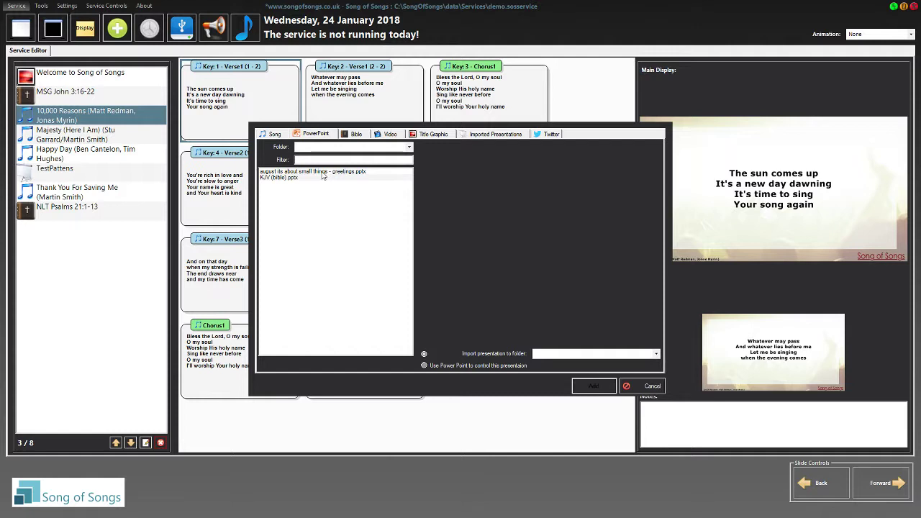
pyautogui.click(323, 173)
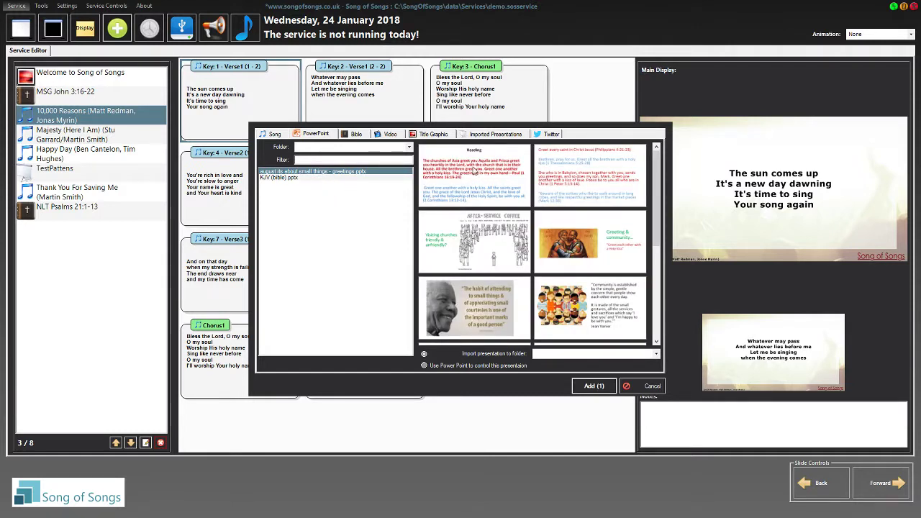
pyautogui.click(594, 387)
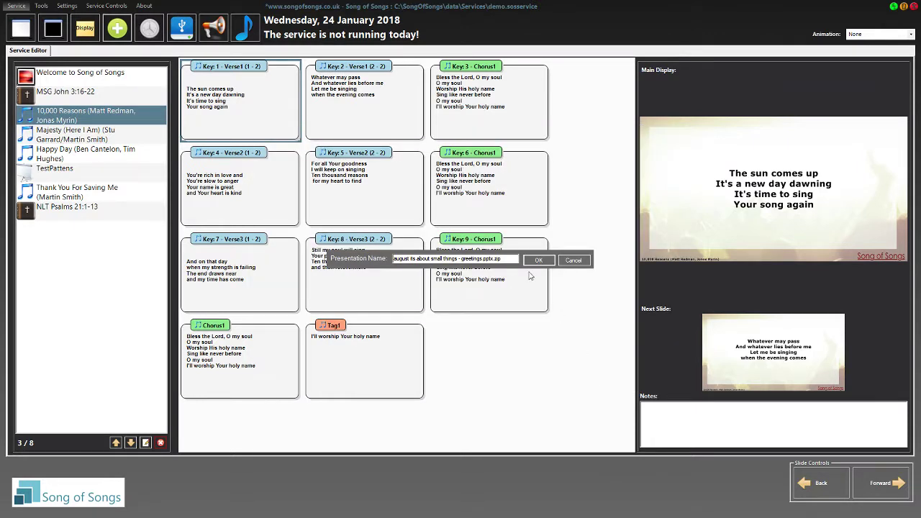
# Step: Name the added presentation "Its about small things" and confirm the name
pyautogui.moveTo(509, 258); pyautogui.dragTo(448, 258)
pyautogui.press('BackSpace')
pyautogui.hotkey('ctrl', 'shift', 'Right')
pyautogui.press('Delete')
pyautogui.press('Delete')
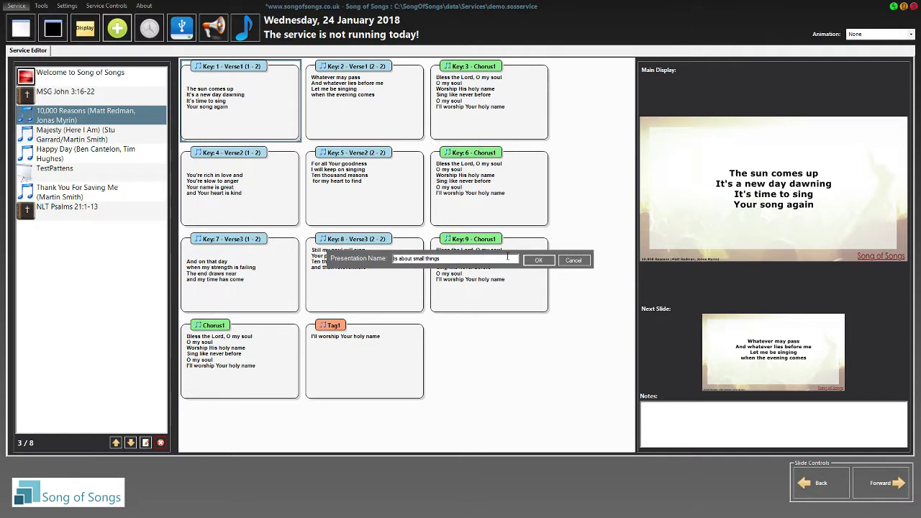
pyautogui.write('I')
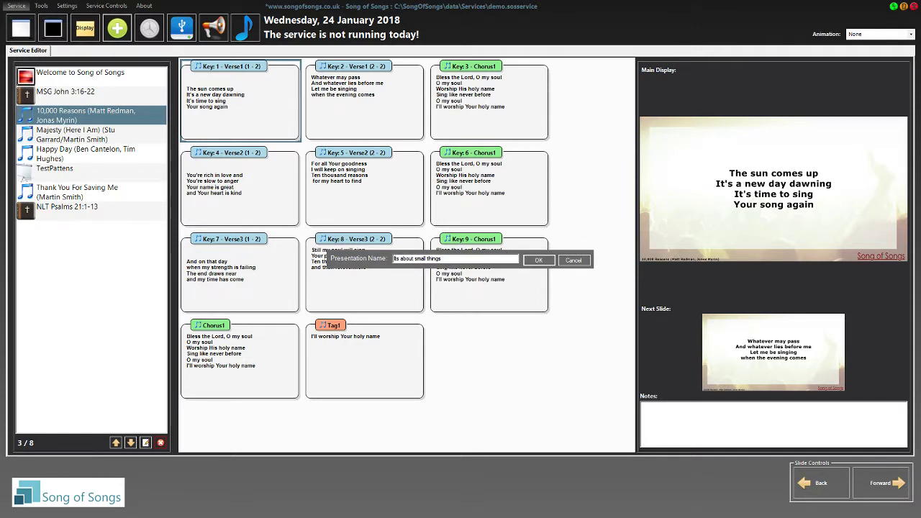
pyautogui.click(538, 262)
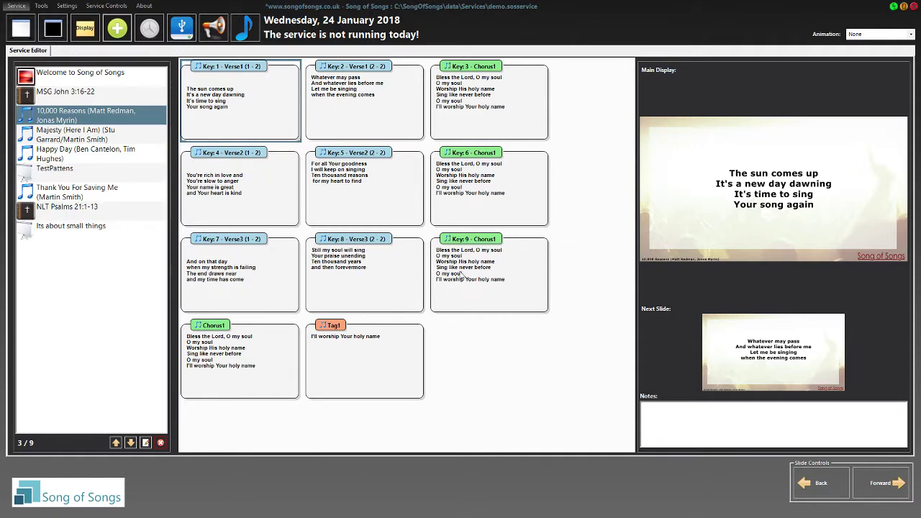
# Step: Show the first seven slides of the "Its about small things" presentation on the main display, skipping through them in order
pyautogui.click(52, 234)
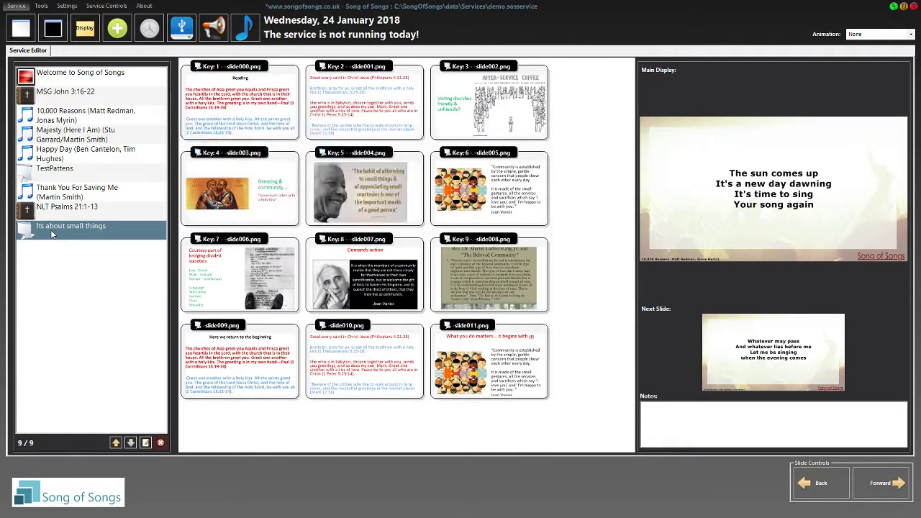
pyautogui.click(232, 95)
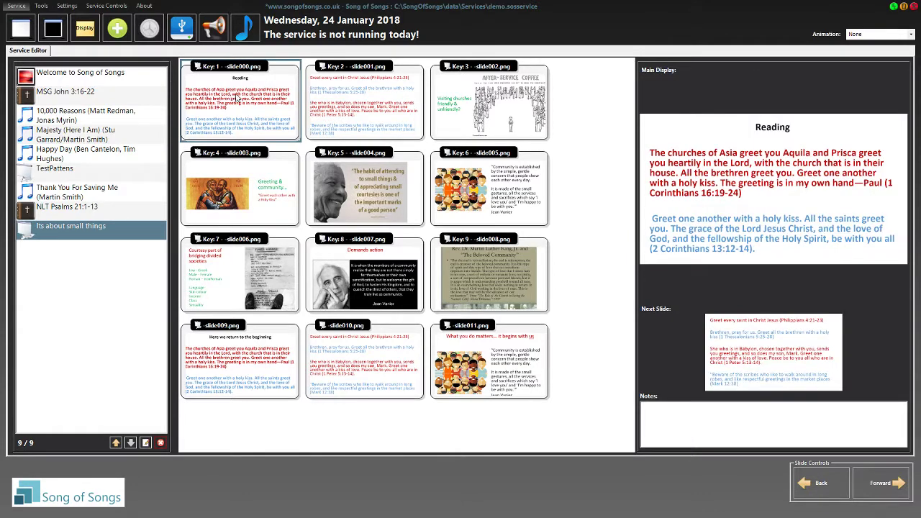
pyautogui.click(341, 101)
pyautogui.click(491, 100)
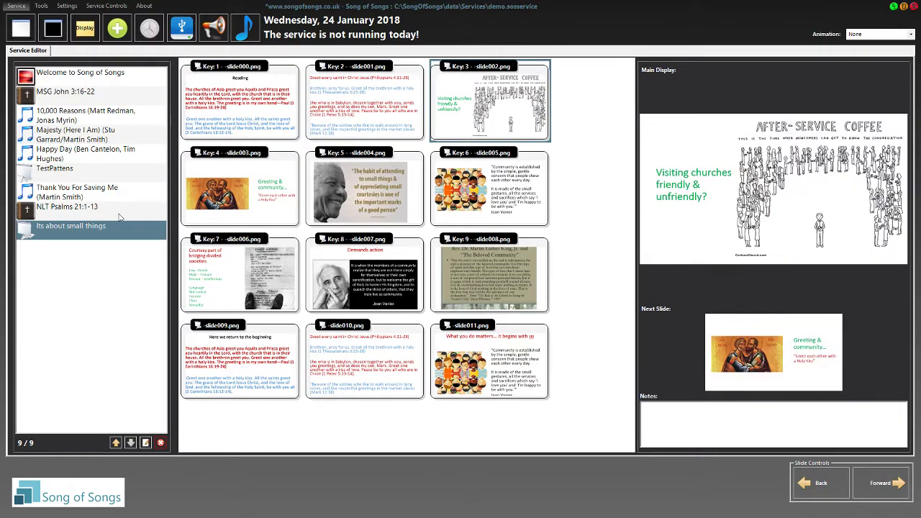
pyautogui.click(226, 196)
pyautogui.click(372, 189)
pyautogui.click(475, 190)
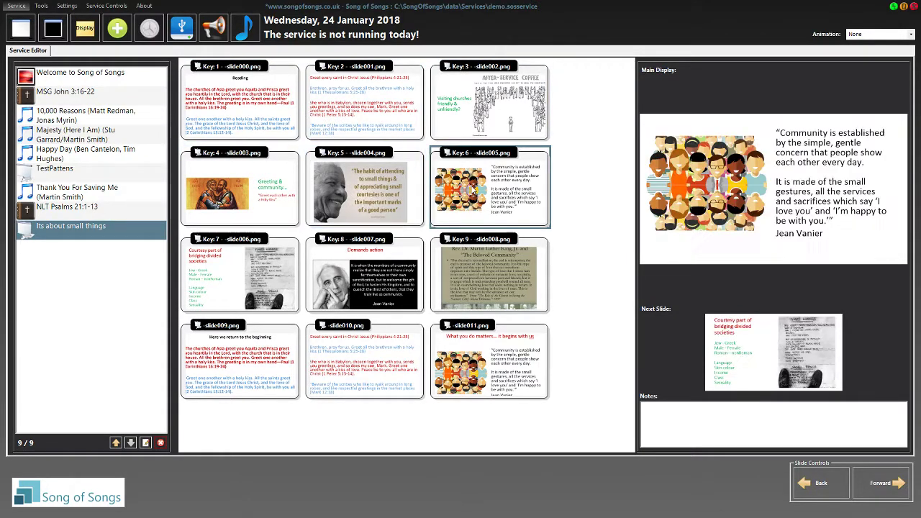
pyautogui.click(233, 273)
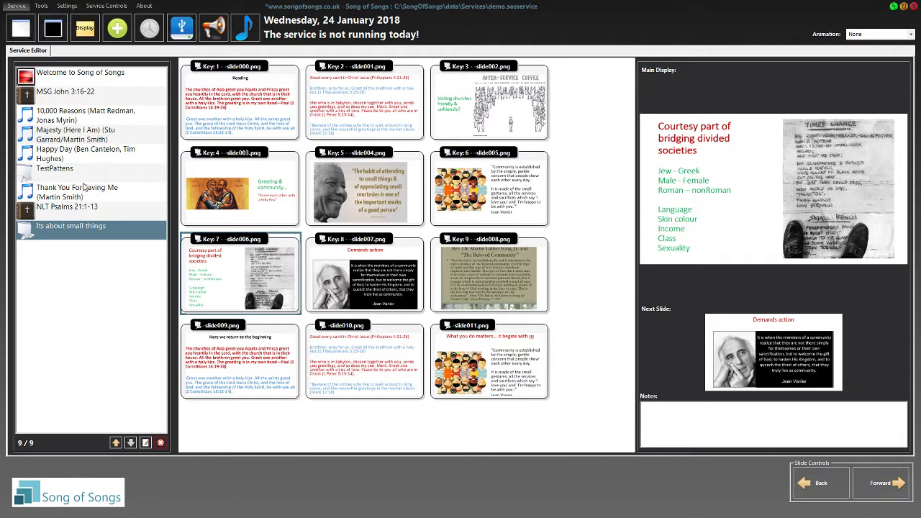
# Step: Add the video "Countdown Video - Oceans Feet May Fail by Hillsong United.mp4" to the service
pyautogui.click(118, 28)
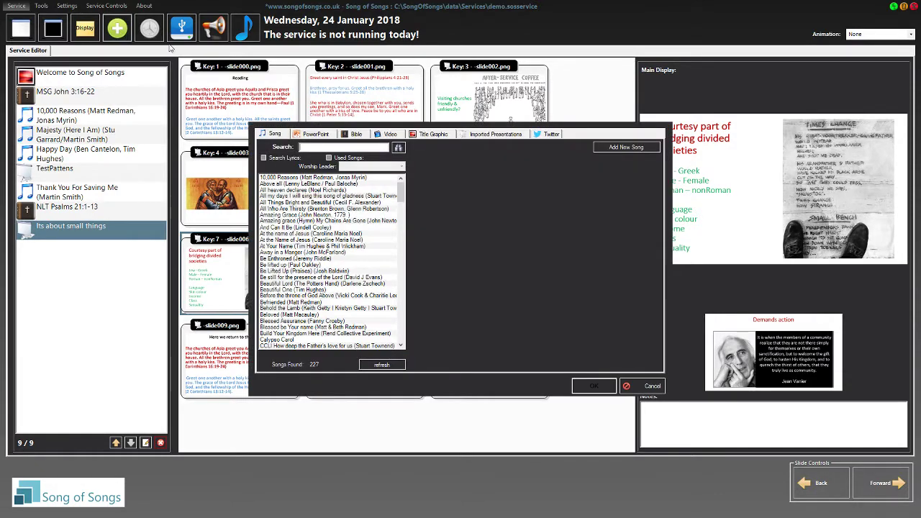
pyautogui.click(390, 135)
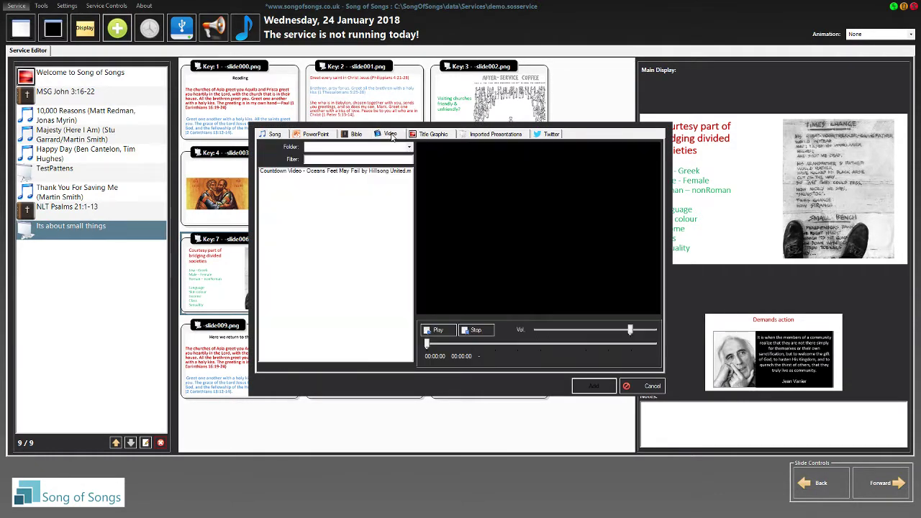
pyautogui.click(343, 172)
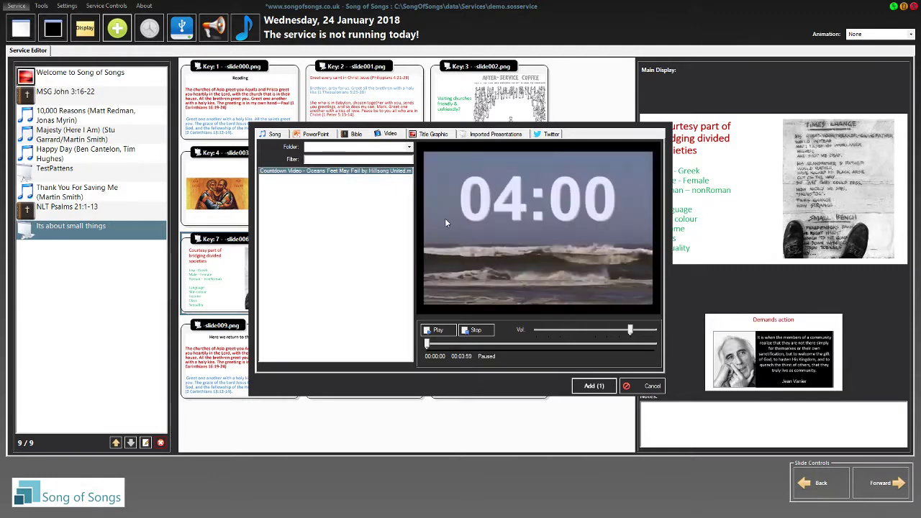
pyautogui.click(594, 386)
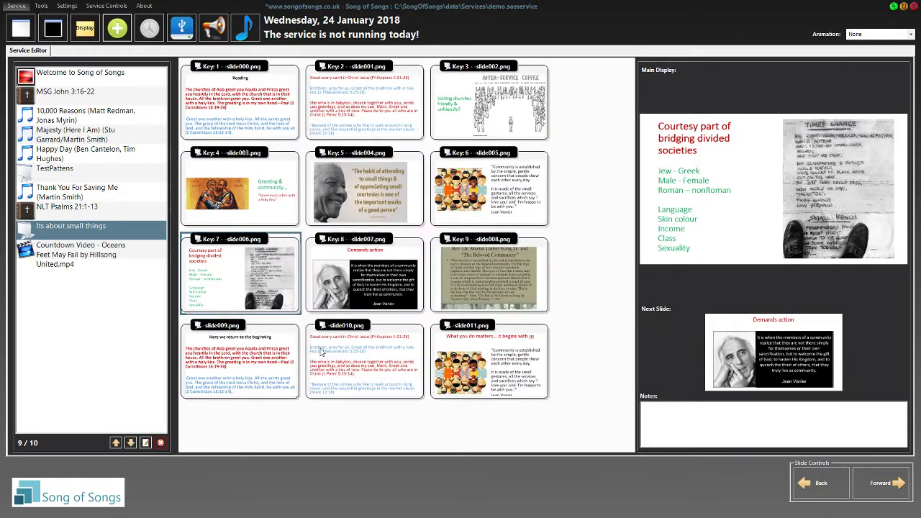
# Step: Move the countdown video to the start of the service and play it on the main display
pyautogui.click(76, 257)
pyautogui.moveTo(85, 218); pyautogui.dragTo(75, 77)
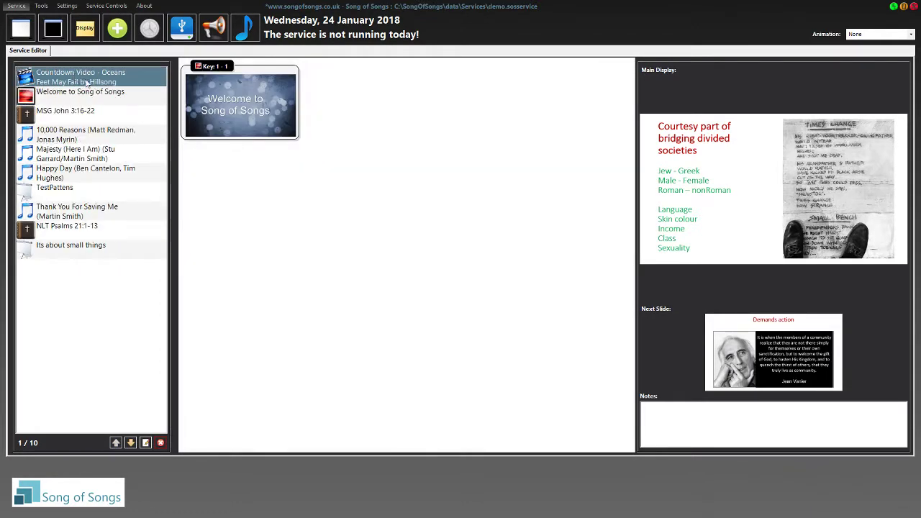
pyautogui.click(78, 82)
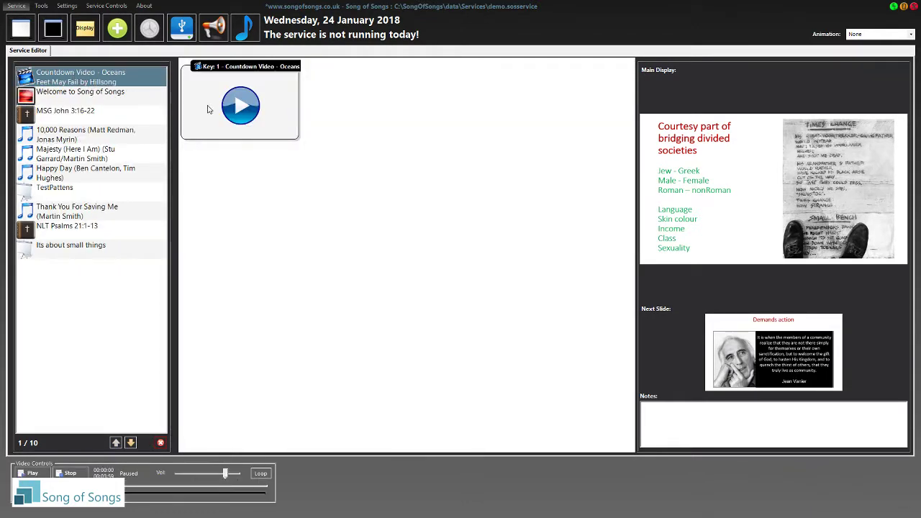
pyautogui.click(243, 107)
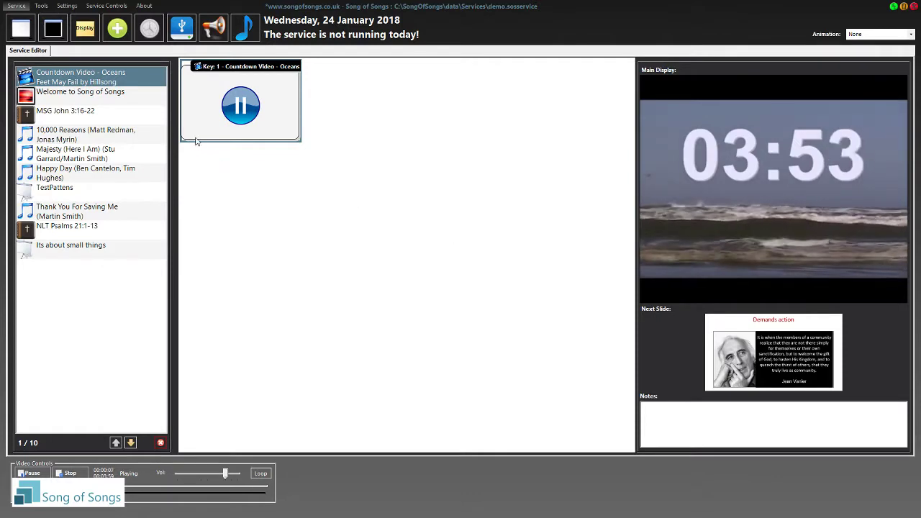
# Step: Select the "Welcome to Song of Songs" item and pause the countdown video's playback
pyautogui.click(106, 99)
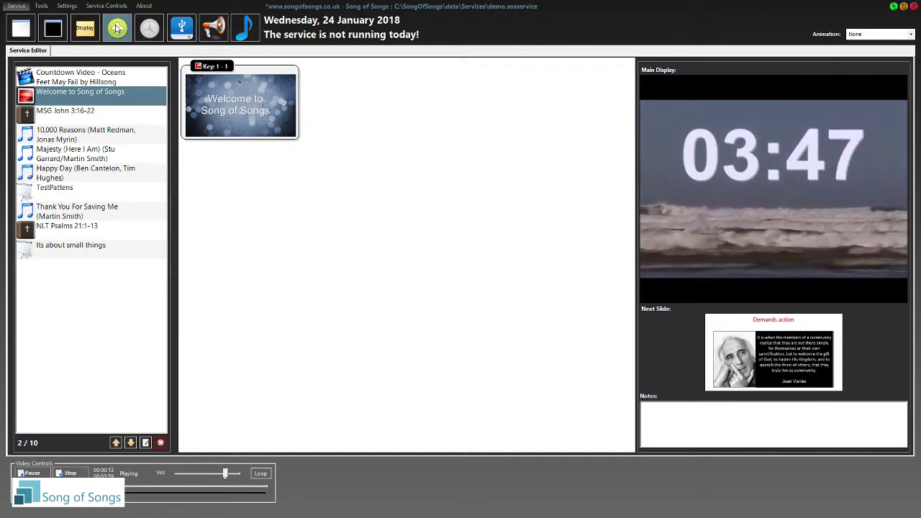
pyautogui.click(117, 28)
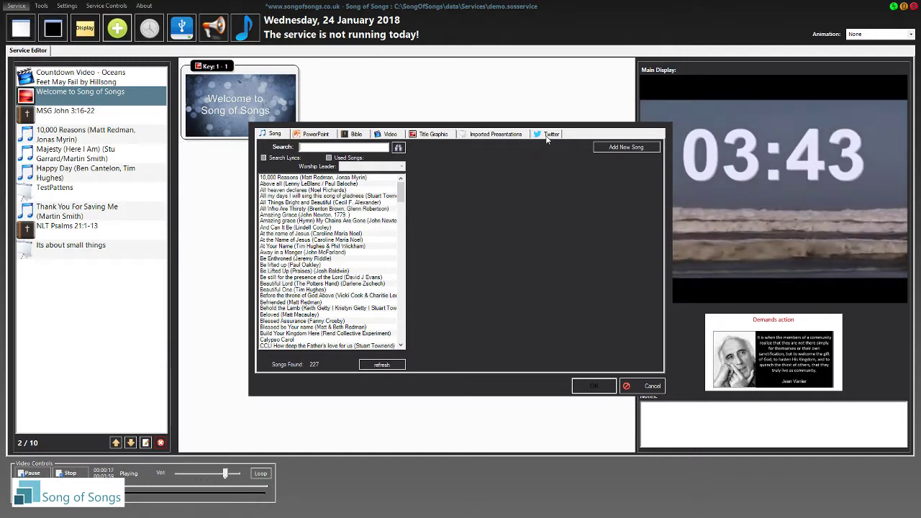
pyautogui.click(639, 387)
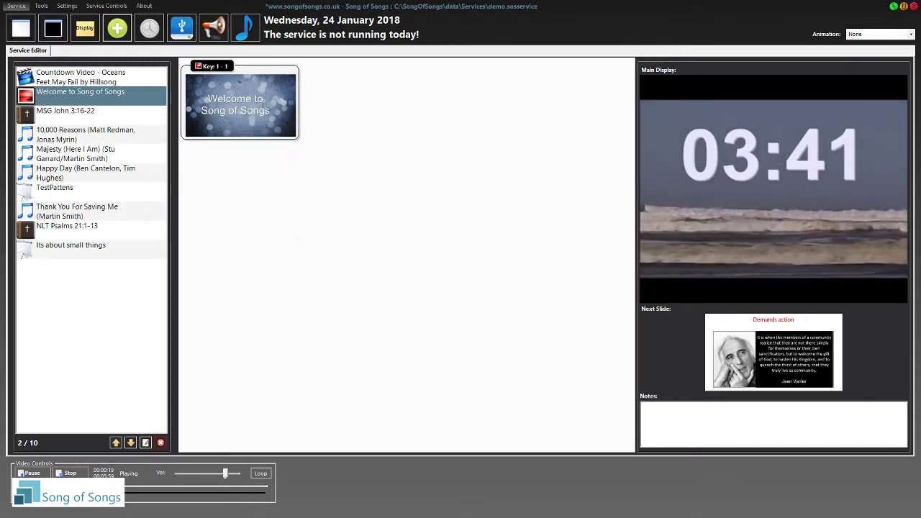
pyautogui.click(29, 472)
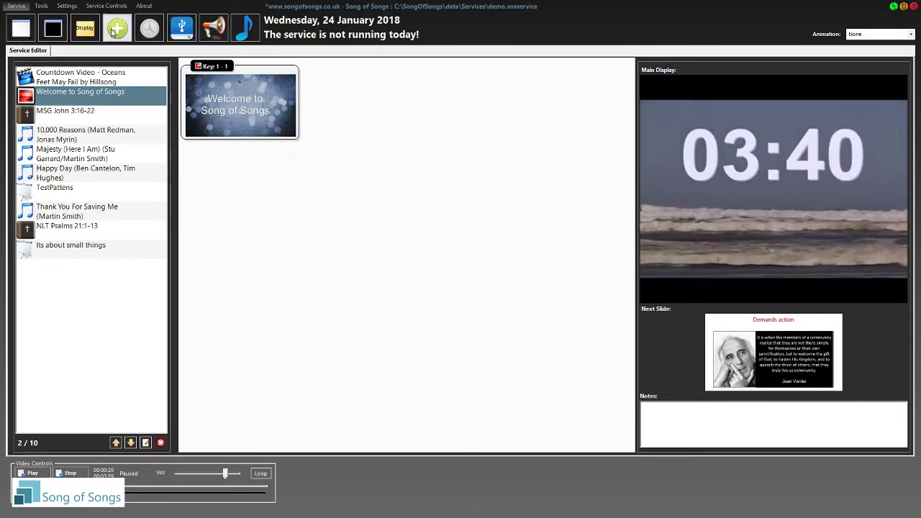
# Step: Search Twitter for "Song Of Songs" and add the search to the service as a new element
pyautogui.click(113, 32)
pyautogui.click(552, 135)
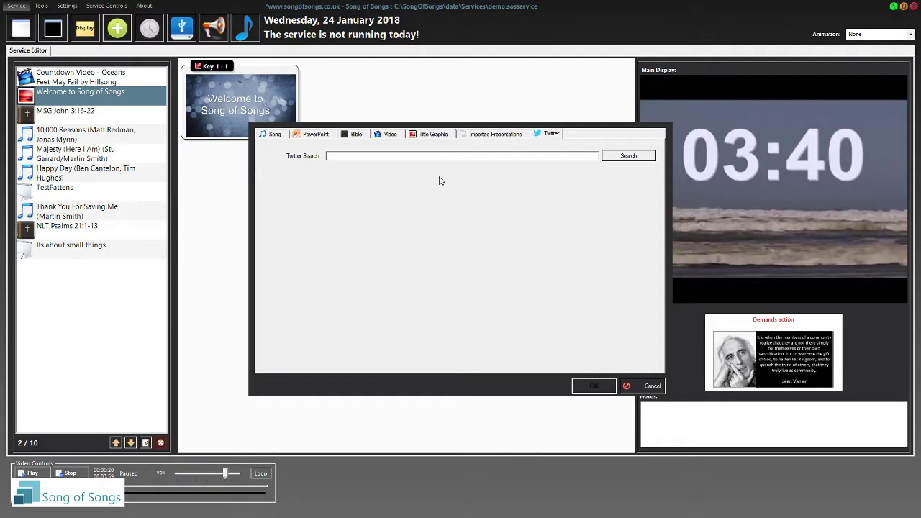
pyautogui.write('Song Of Songs')
pyautogui.click(612, 159)
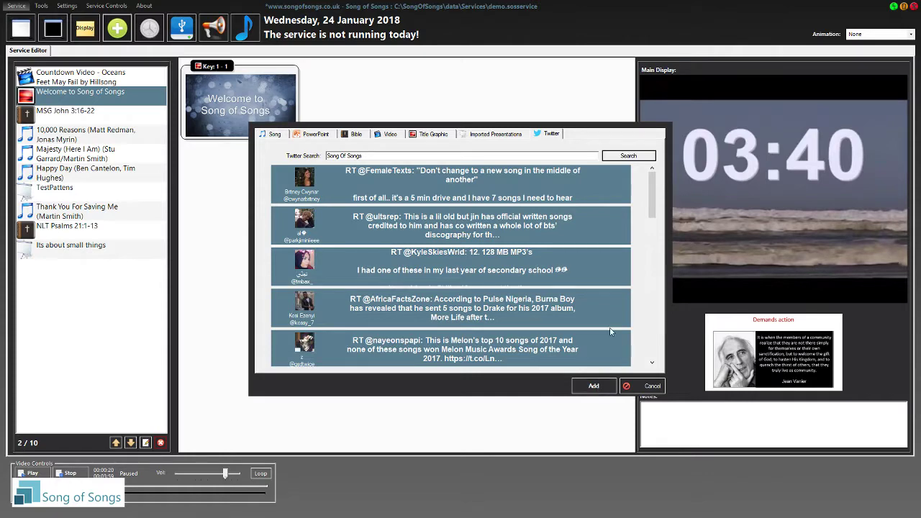
pyautogui.moveTo(652, 198); pyautogui.dragTo(650, 267)
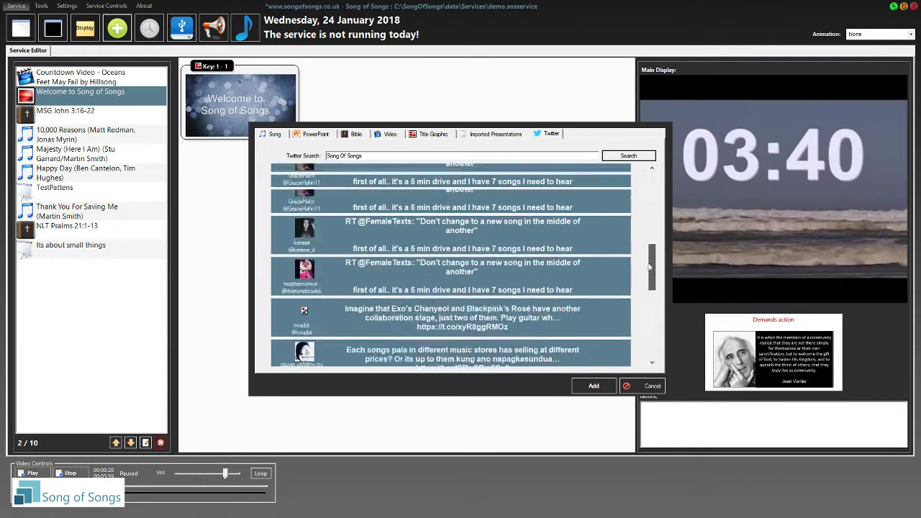
pyautogui.click(601, 386)
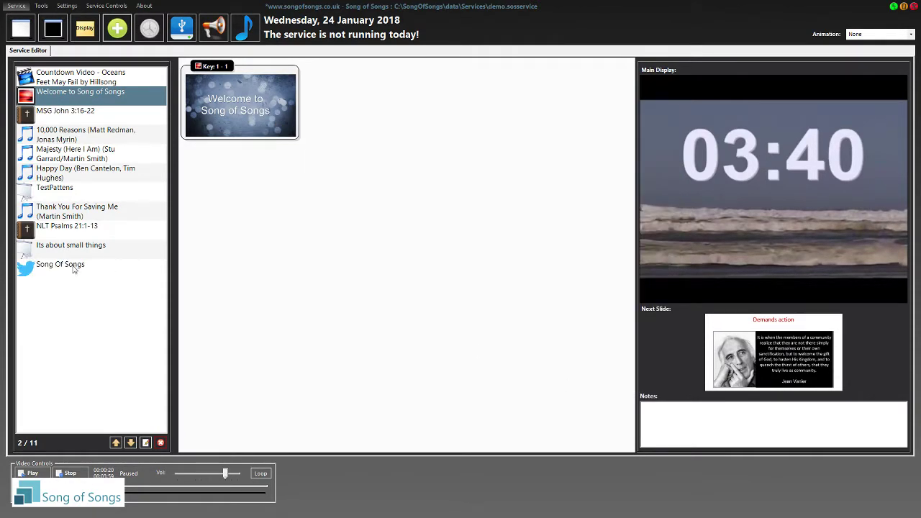
# Step: Show the tenth tweet of the Song Of Songs Twitter element on the main display
pyautogui.click(52, 271)
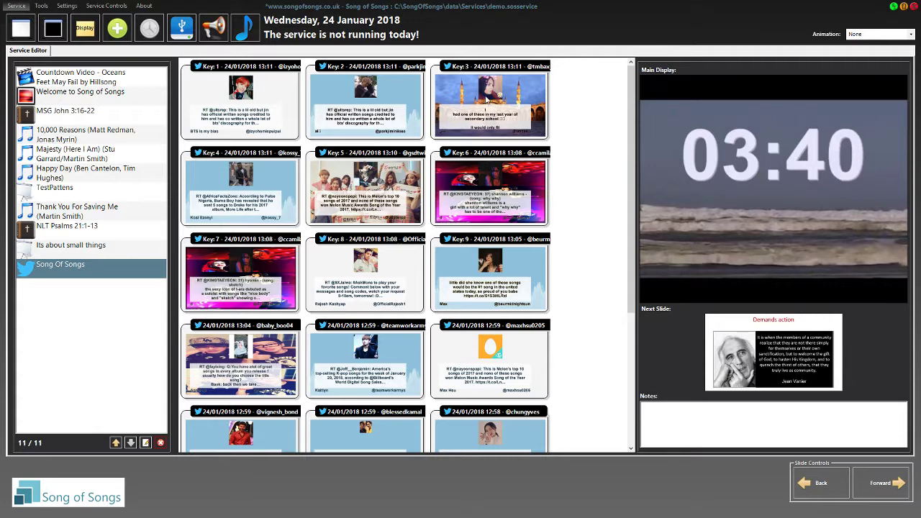
pyautogui.click(250, 360)
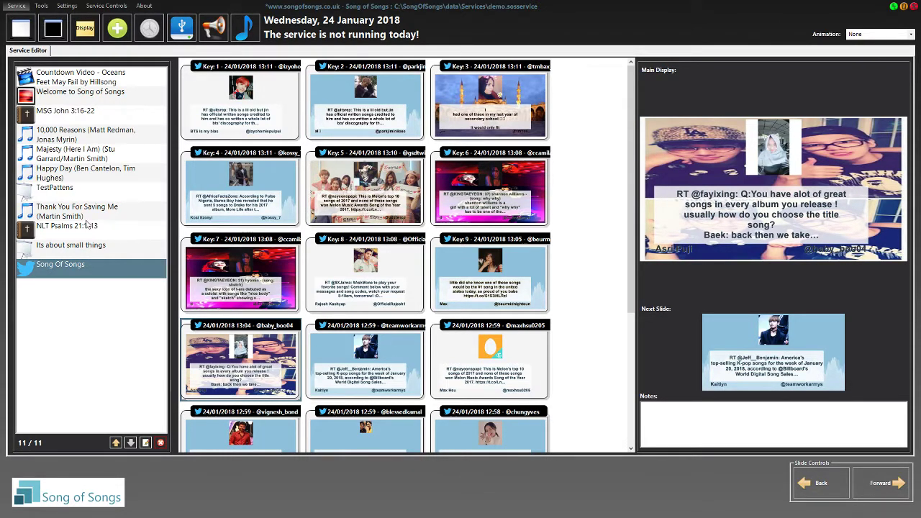
# Step: Examine the folders of the D: drive in the USB disk browser and close it without adding anything
pyautogui.click(179, 27)
pyautogui.click(182, 30)
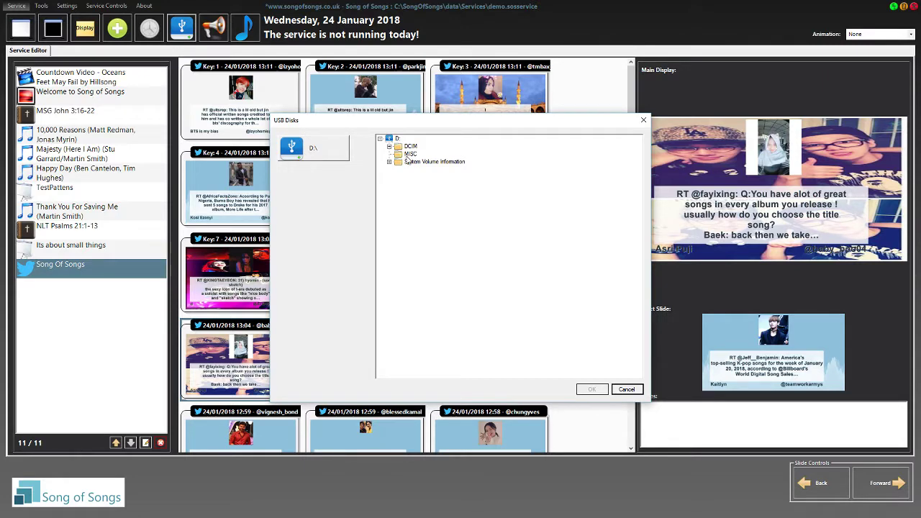
pyautogui.click(625, 390)
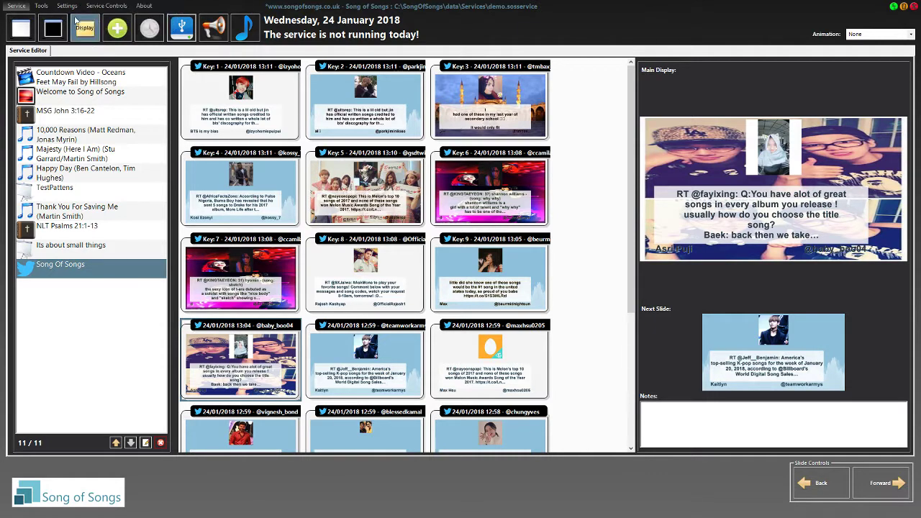
pyautogui.click(67, 6)
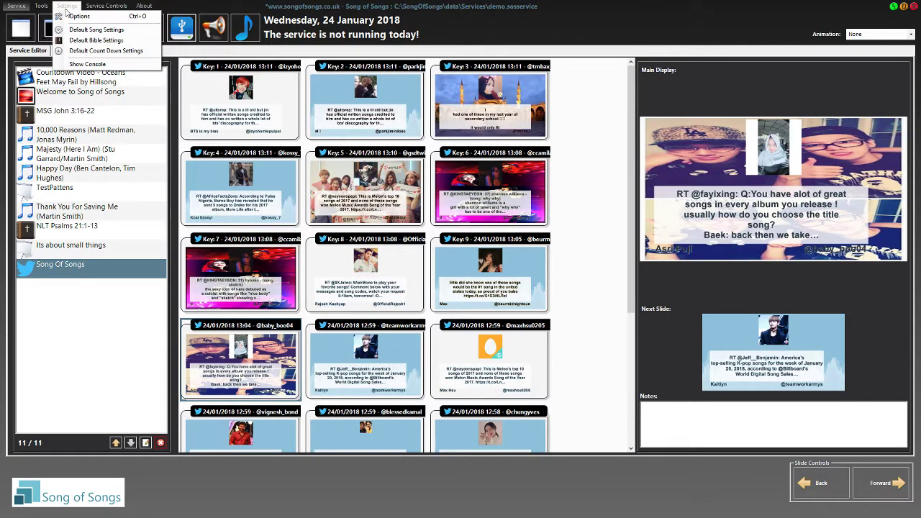
pyautogui.moveTo(106, 6)
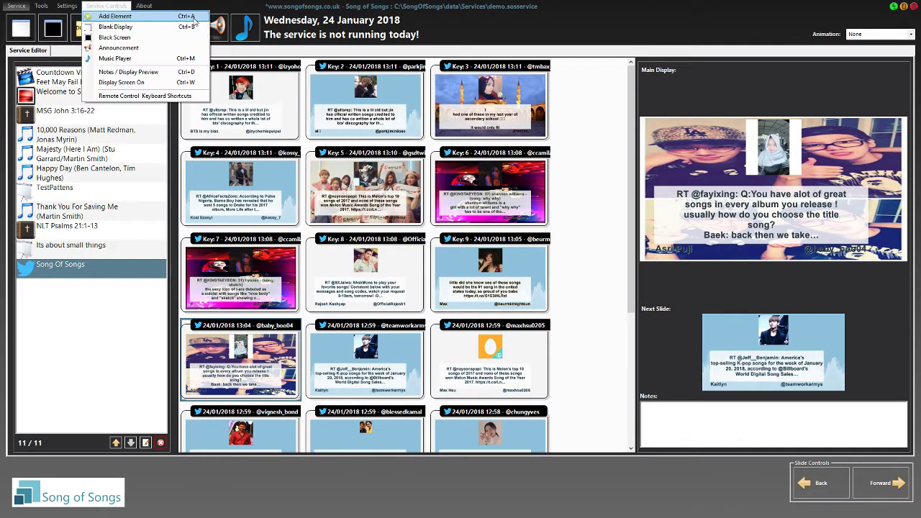
pyautogui.click(231, 8)
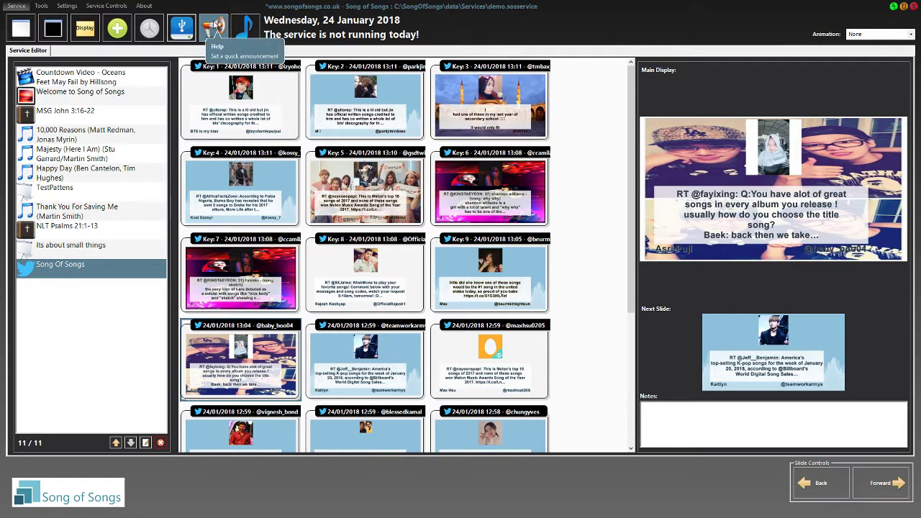
# Step: Open the quick announcement window to view its options and close it without sending anything
pyautogui.click(214, 26)
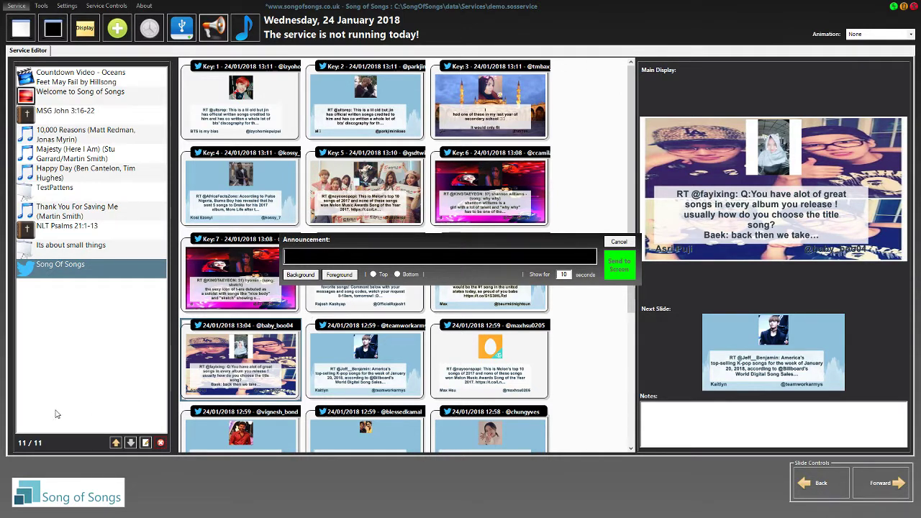
pyautogui.click(619, 241)
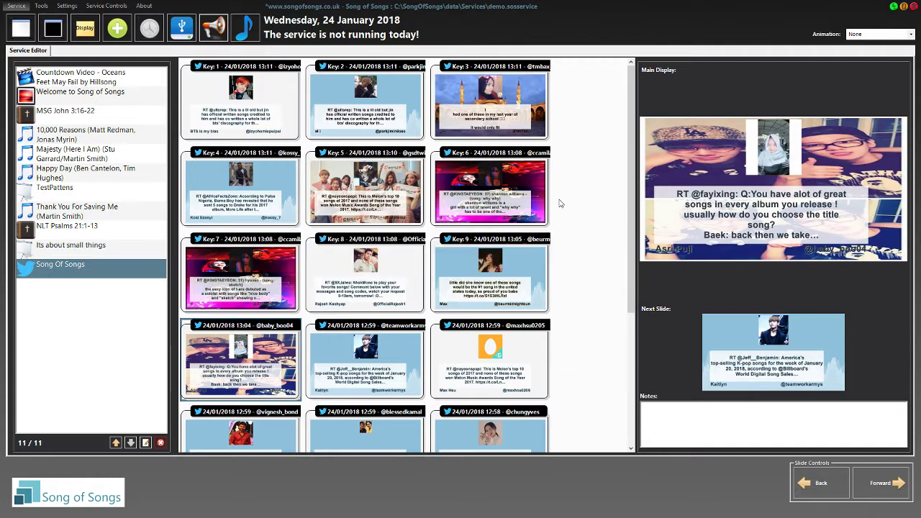
# Step: Examine the program's basic, remote control, lookup data and advanced options, ending back at the basic settings
pyautogui.click(68, 7)
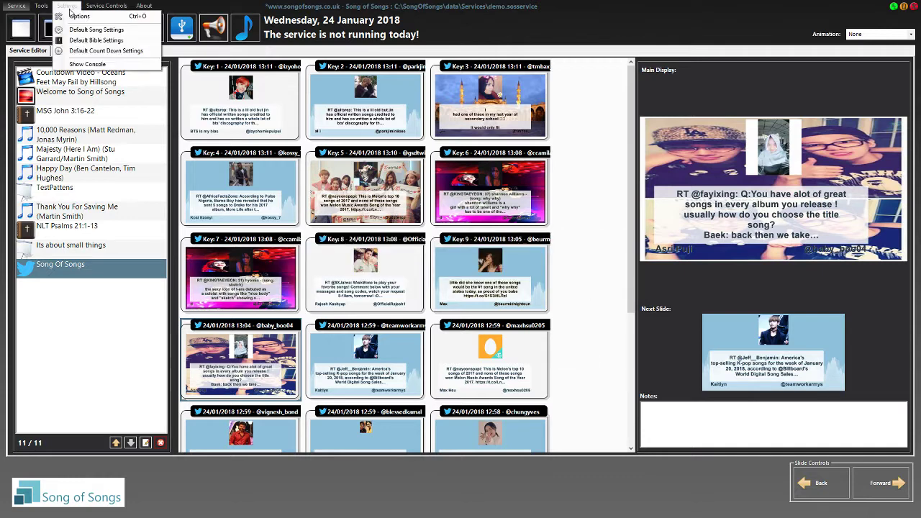
pyautogui.click(75, 16)
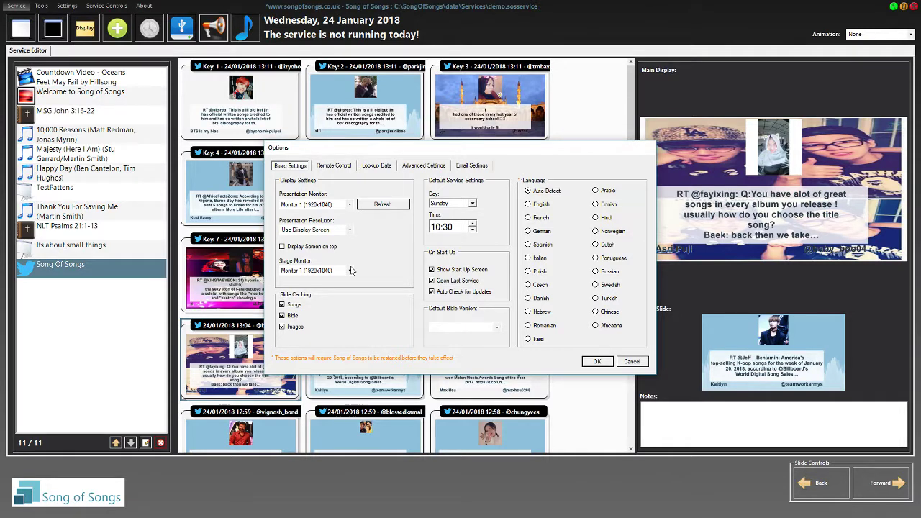
pyautogui.click(341, 167)
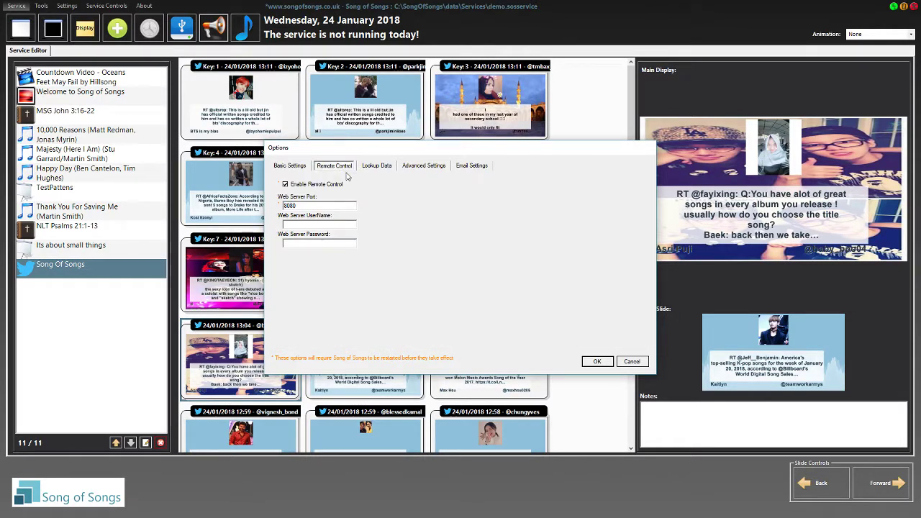
pyautogui.click(289, 167)
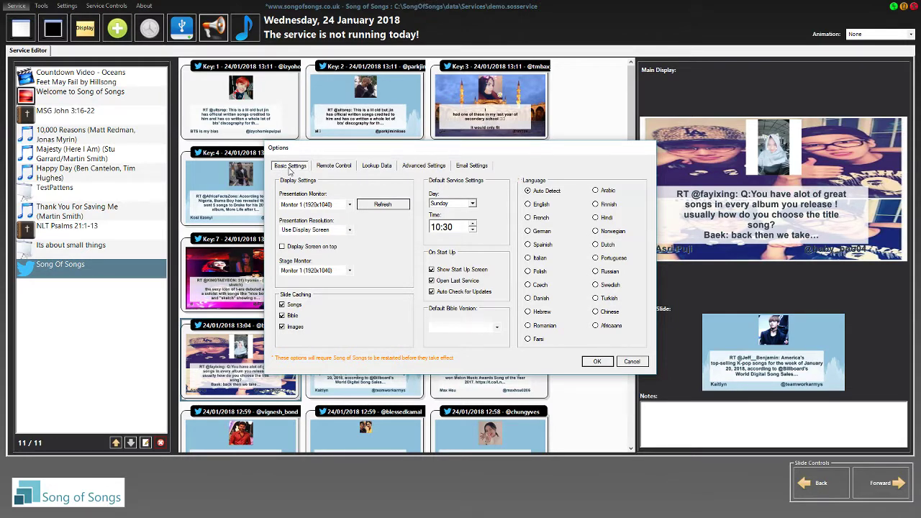
pyautogui.click(416, 168)
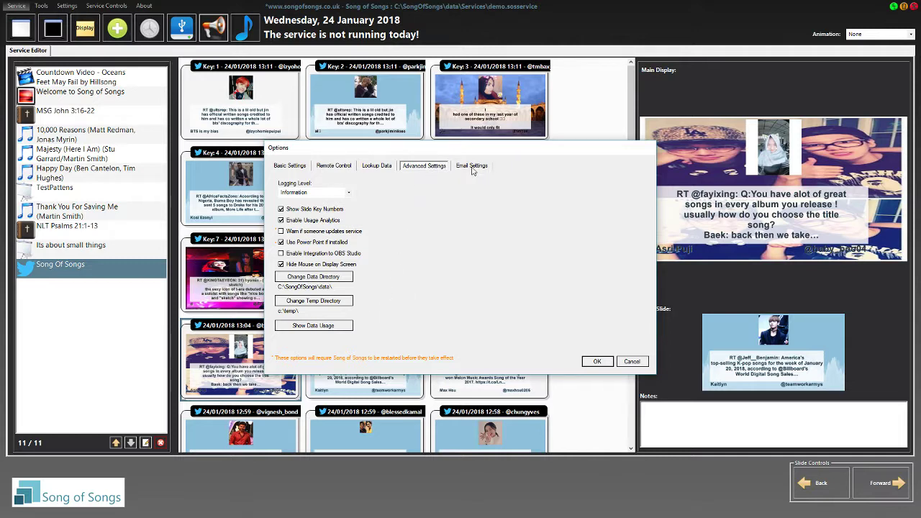
pyautogui.click(376, 167)
pyautogui.click(419, 168)
pyautogui.click(292, 167)
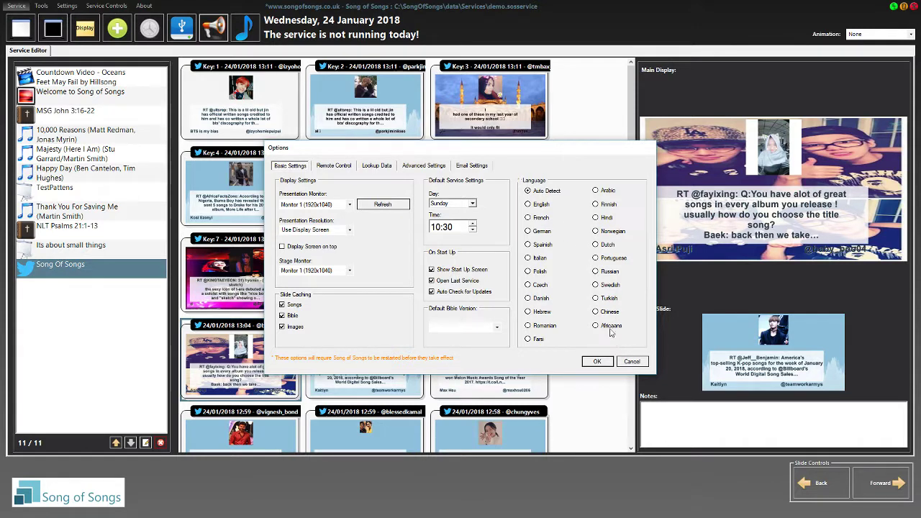
# Step: Try to set KJV as the default Bible version and close the options without saving
pyautogui.click(496, 328)
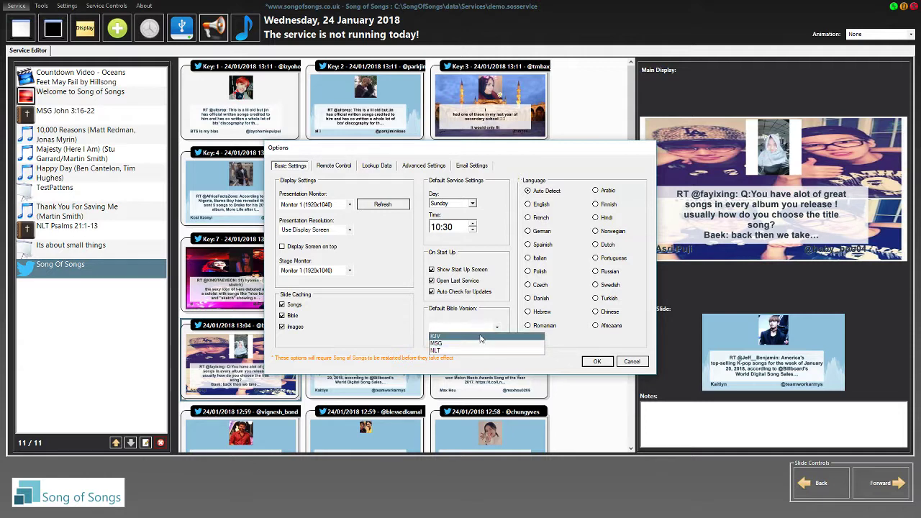
pyautogui.click(480, 338)
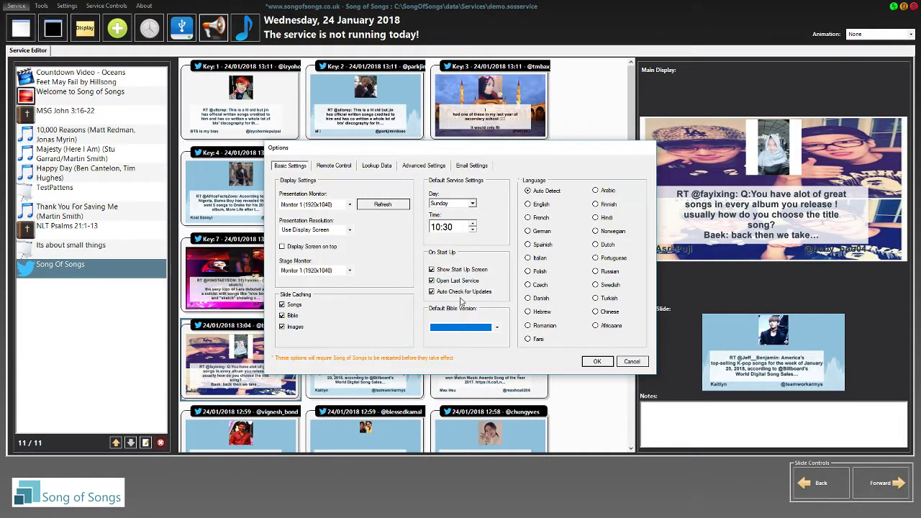
pyautogui.click(631, 362)
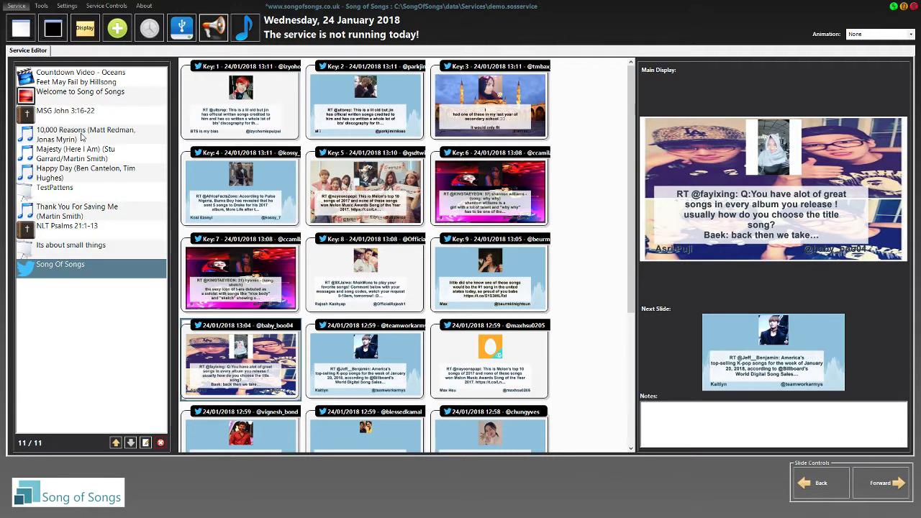
# Step: Show the "Welcome to Song of Songs" slide on the main display
pyautogui.click(115, 98)
pyautogui.click(214, 105)
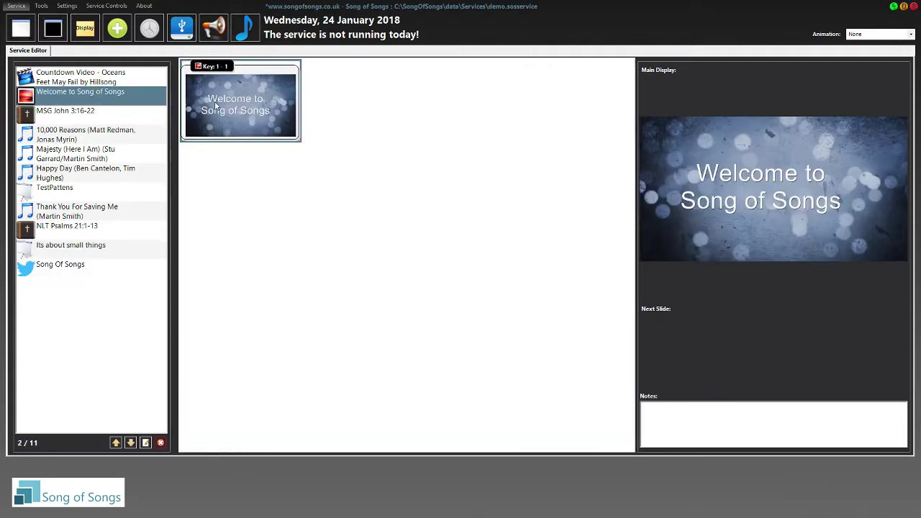